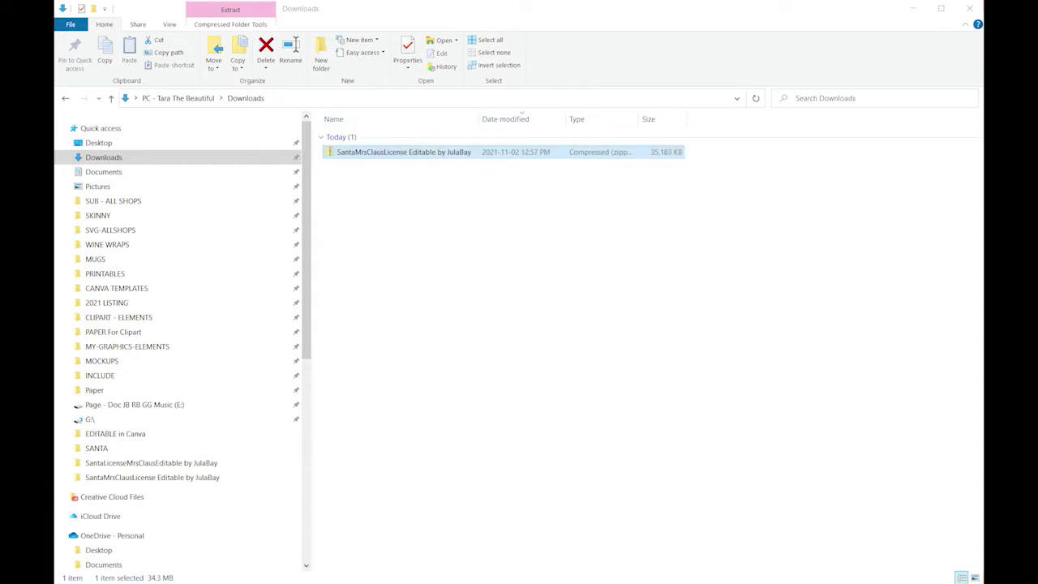
- Extract the SantaMrsClausLicense Editable by JulaBay archive to the suggested Downloads location and open the extracted folder
{"action": "right_click", "coordinate": [371, 154]}
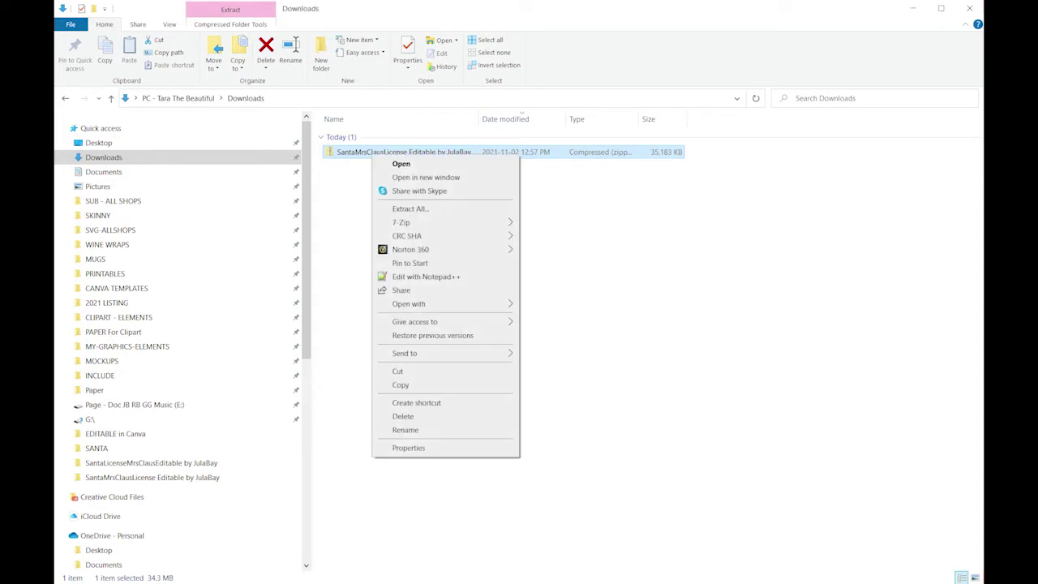
{"action": "left_click", "coordinate": [410, 208]}
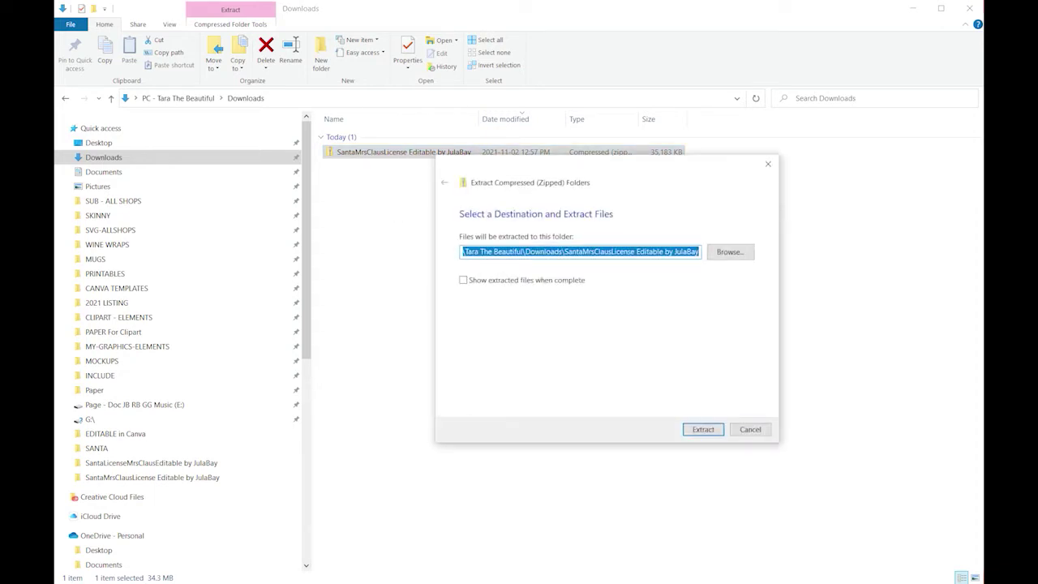
{"action": "key", "text": "Return"}
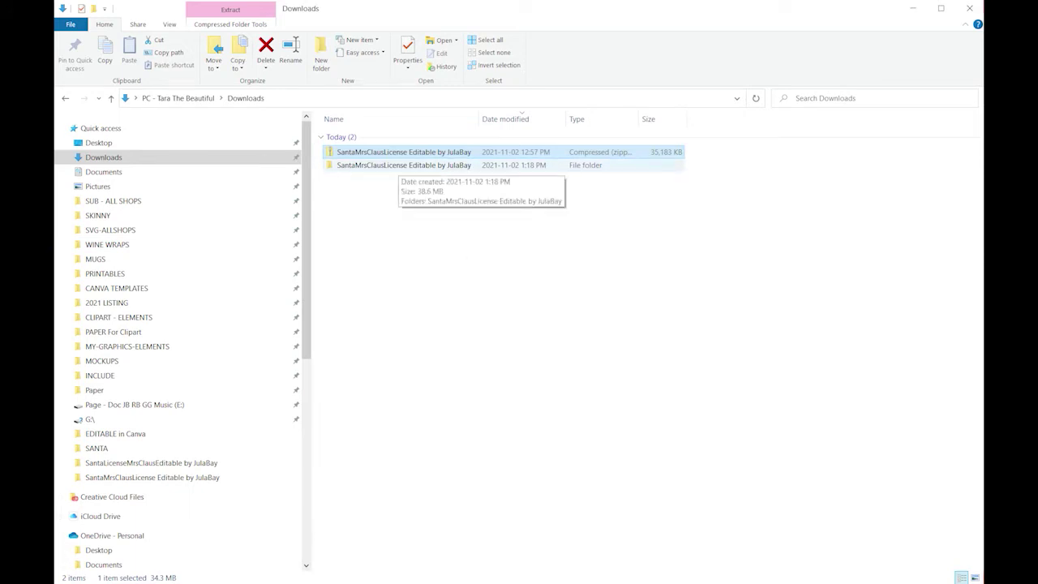
{"action": "key", "text": "Return"}
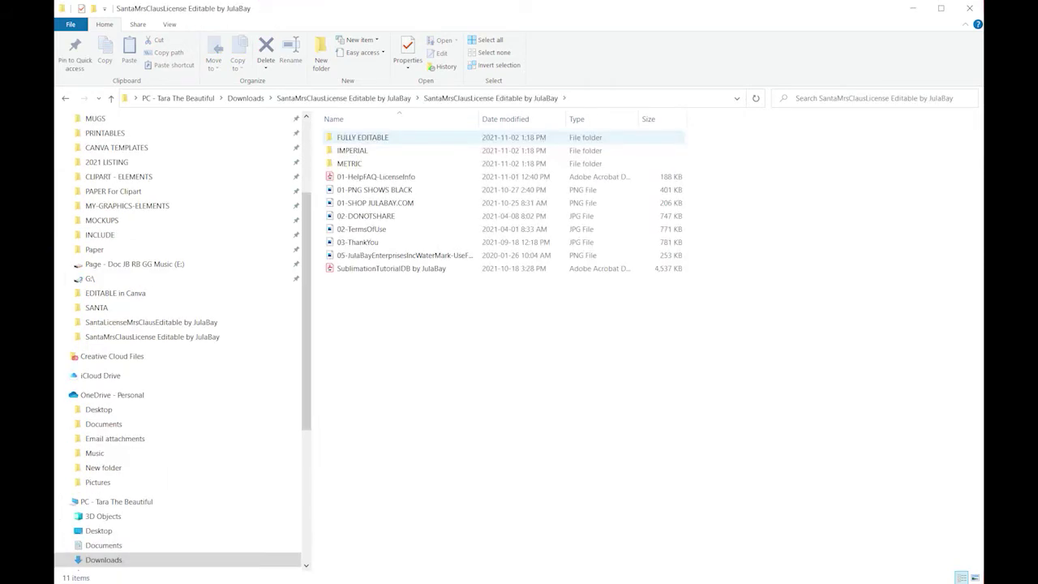
- Show the extracted files as extra large icons and open the IMPERIAL folder
{"action": "left_click", "coordinate": [169, 24]}
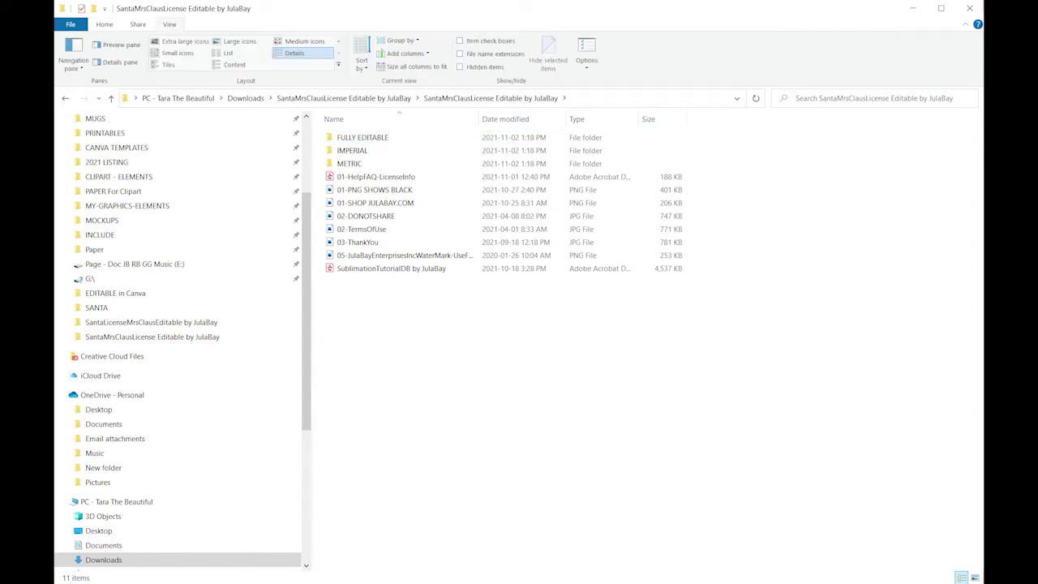
{"action": "left_click", "coordinate": [185, 41]}
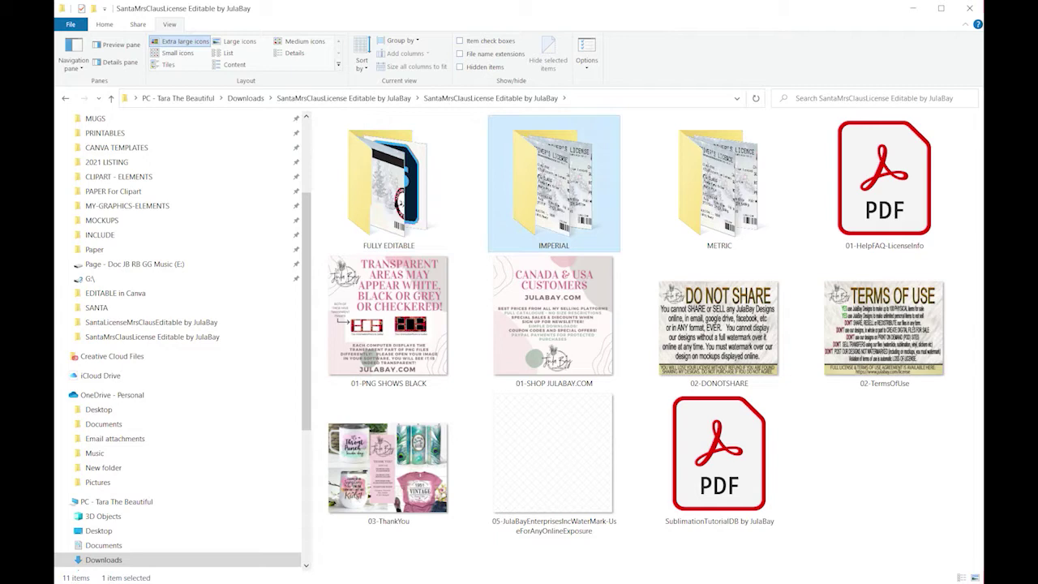
{"action": "double_click", "coordinate": [554, 186]}
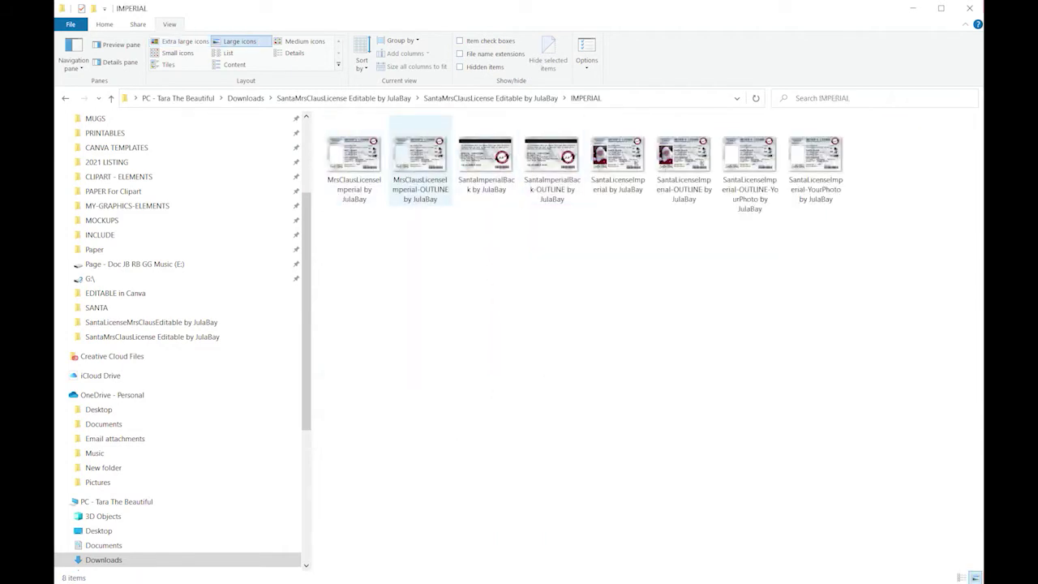
- Preview the imperial Santa license images without and with the outline, closing each one after viewing
{"action": "double_click", "coordinate": [618, 158]}
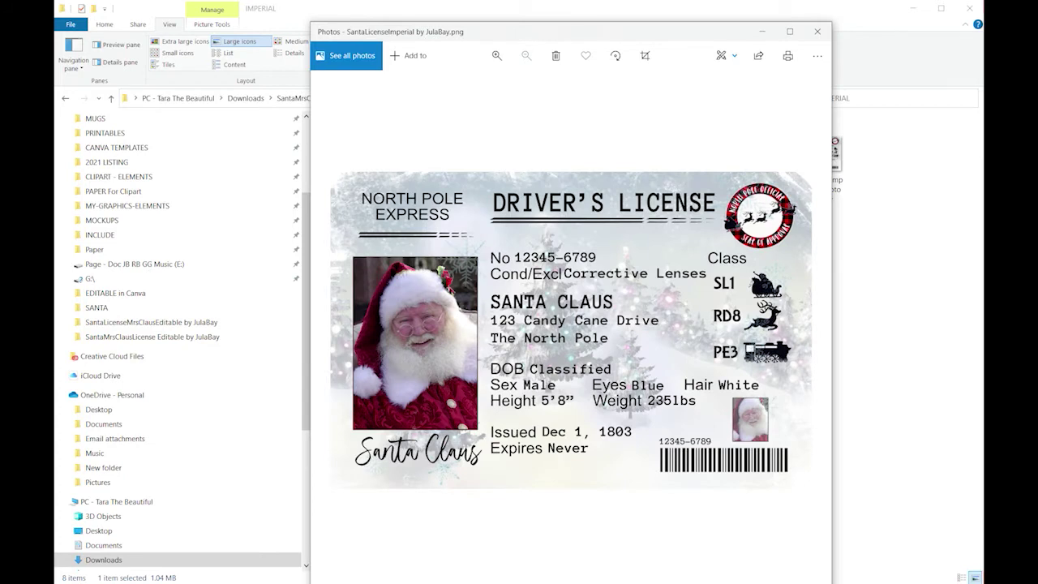
{"action": "left_click", "coordinate": [817, 31]}
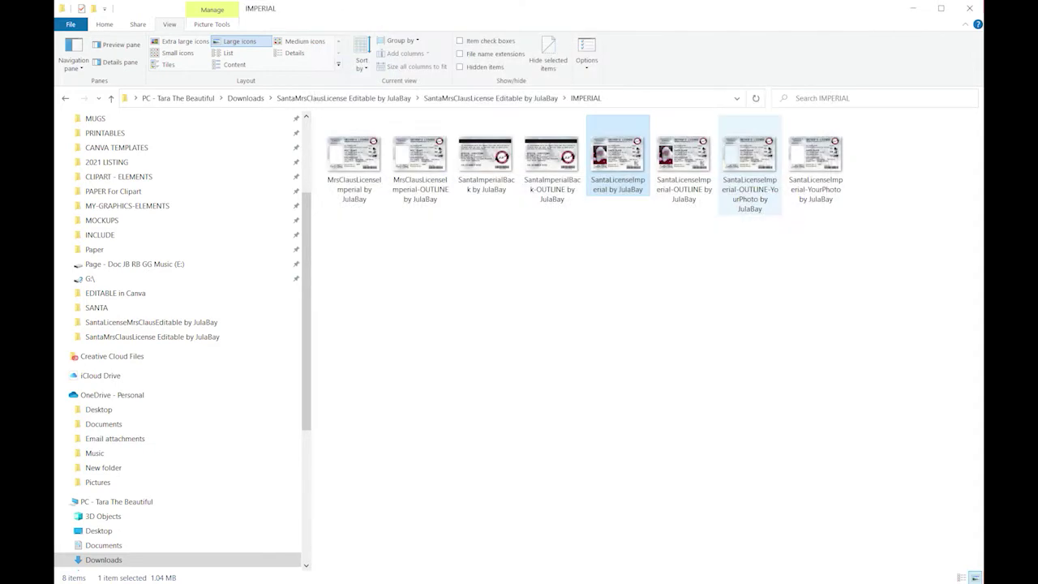
{"action": "left_click", "coordinate": [684, 158]}
{"action": "double_click", "coordinate": [701, 163]}
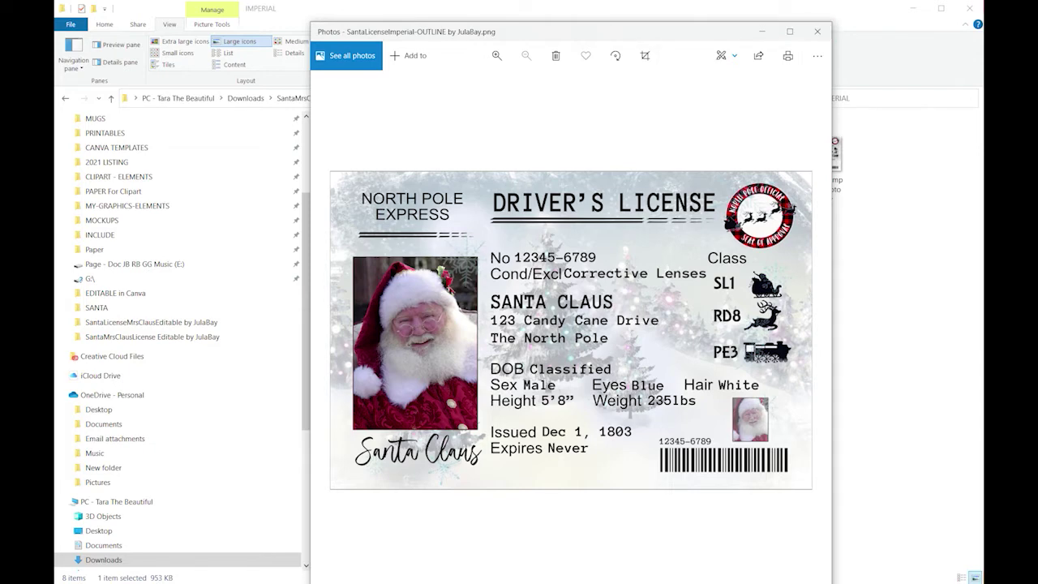
{"action": "left_click", "coordinate": [817, 31]}
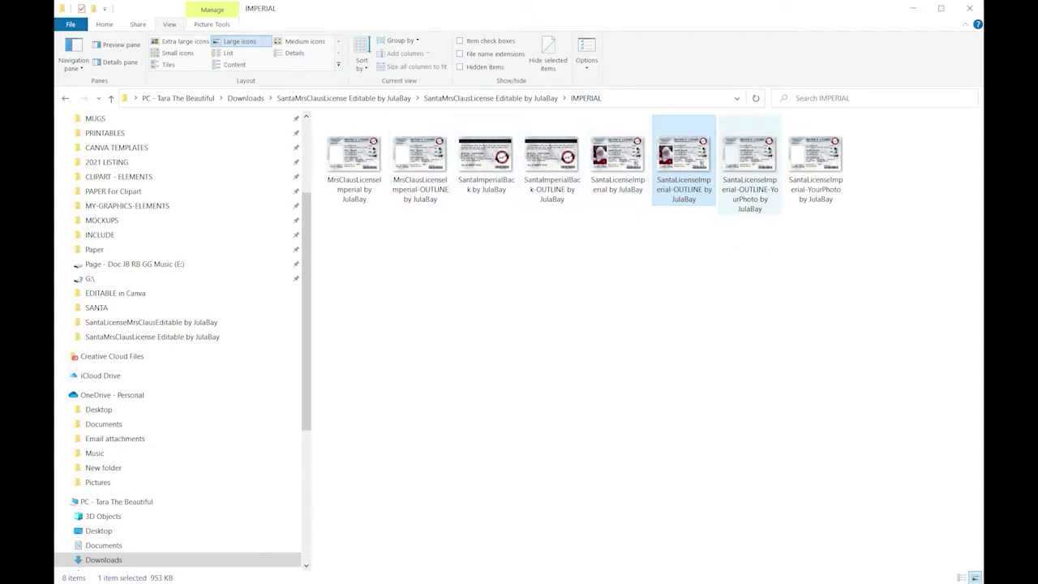
- Preview the outlined imperial licenses with blank photo areas for Santa and Mrs. Claus, closing each one after viewing
{"action": "left_click", "coordinate": [748, 183]}
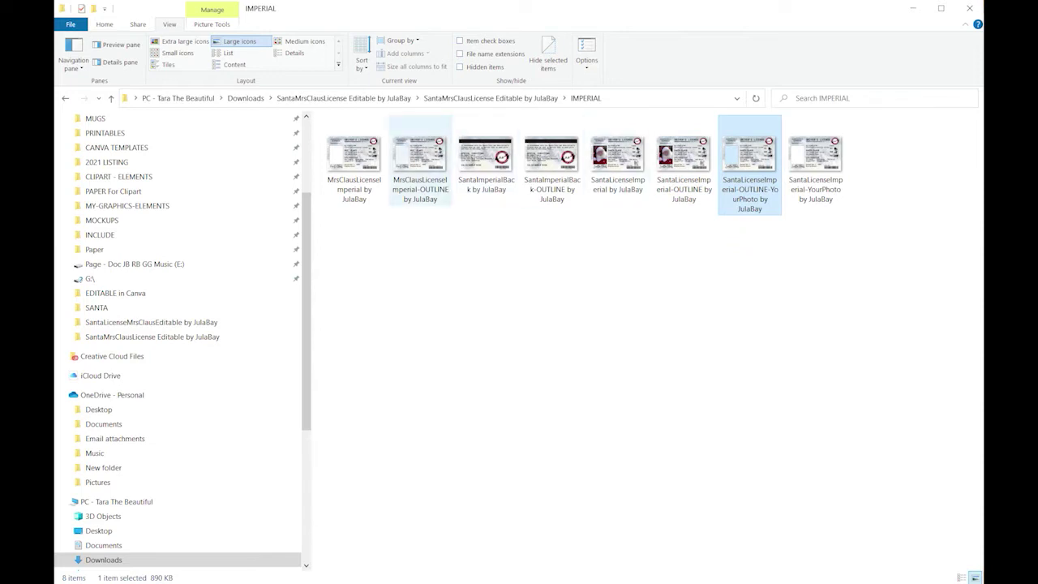
{"action": "left_click", "coordinate": [419, 162]}
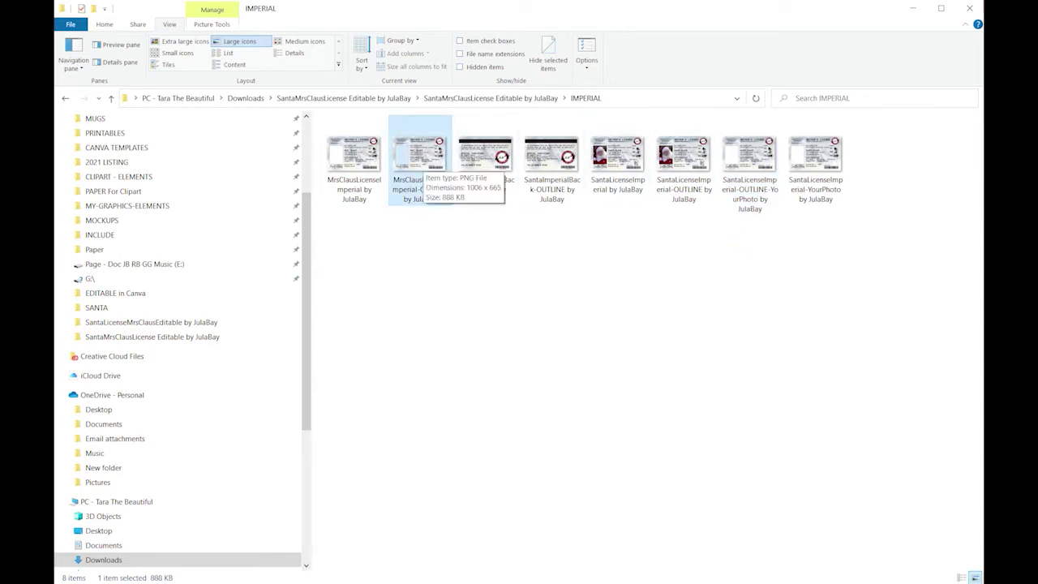
{"action": "left_click", "coordinate": [749, 162]}
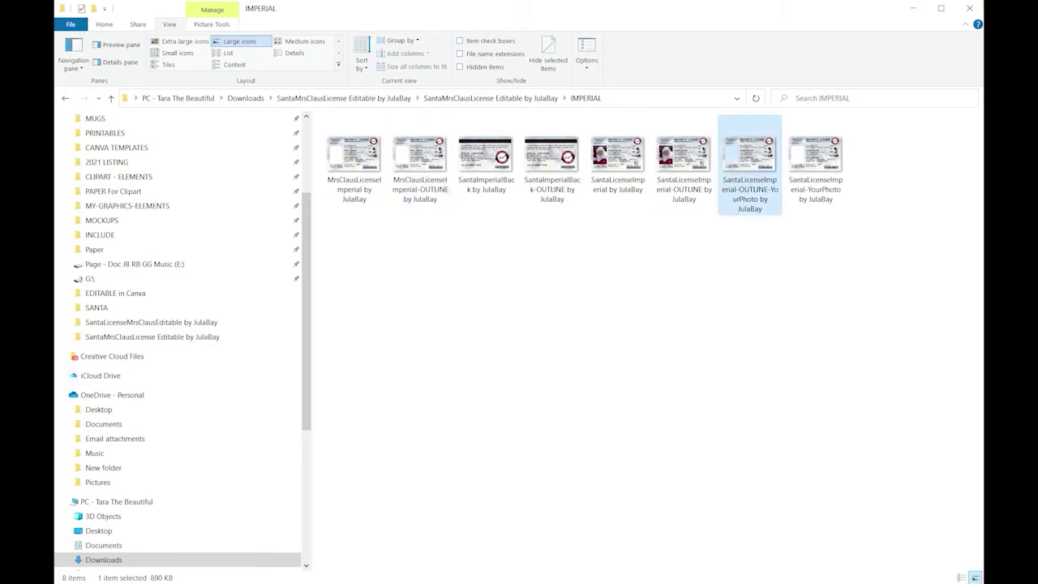
{"action": "double_click", "coordinate": [750, 162]}
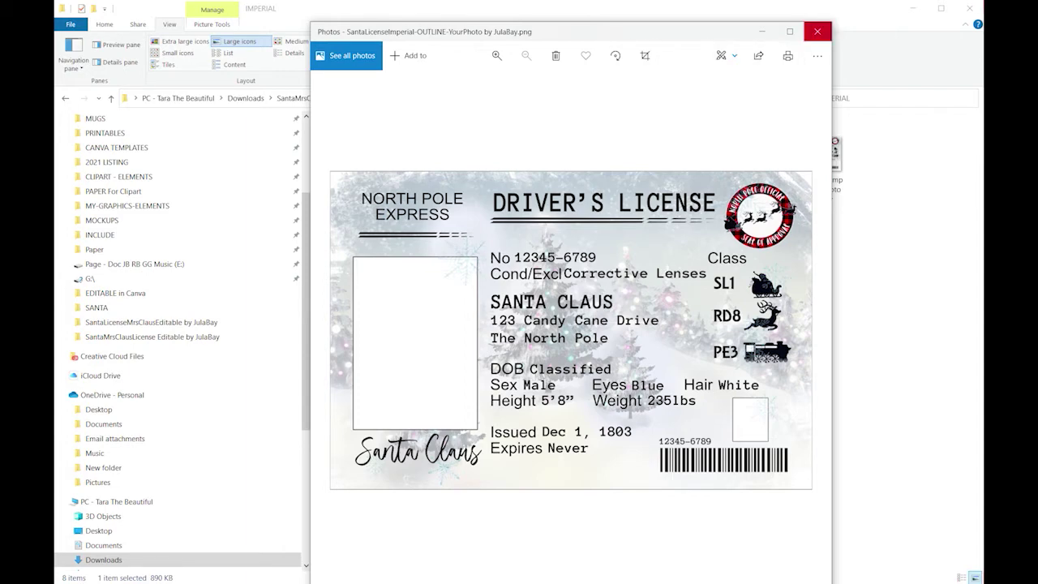
{"action": "left_click", "coordinate": [818, 31]}
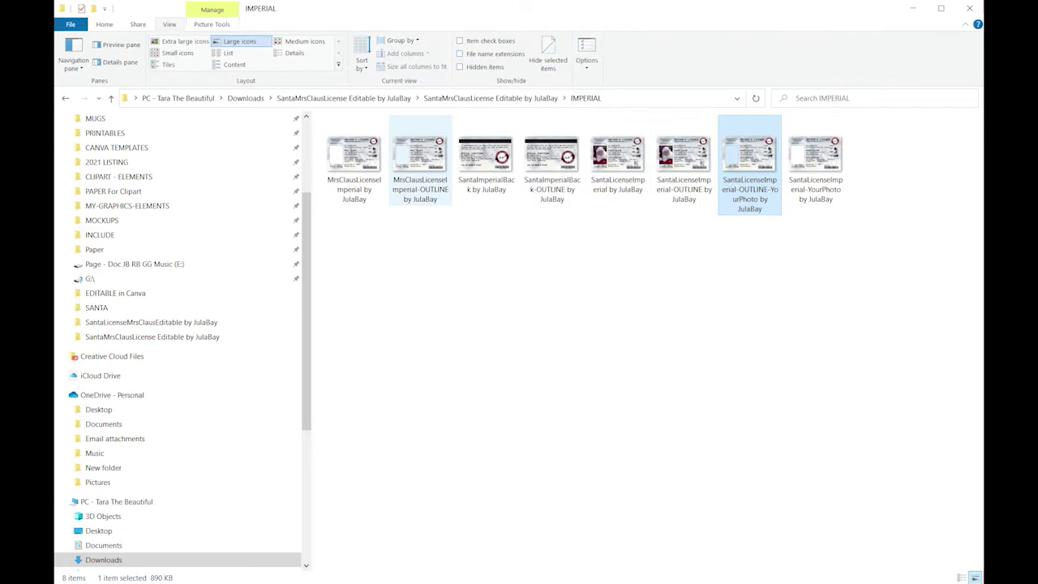
{"action": "double_click", "coordinate": [421, 158]}
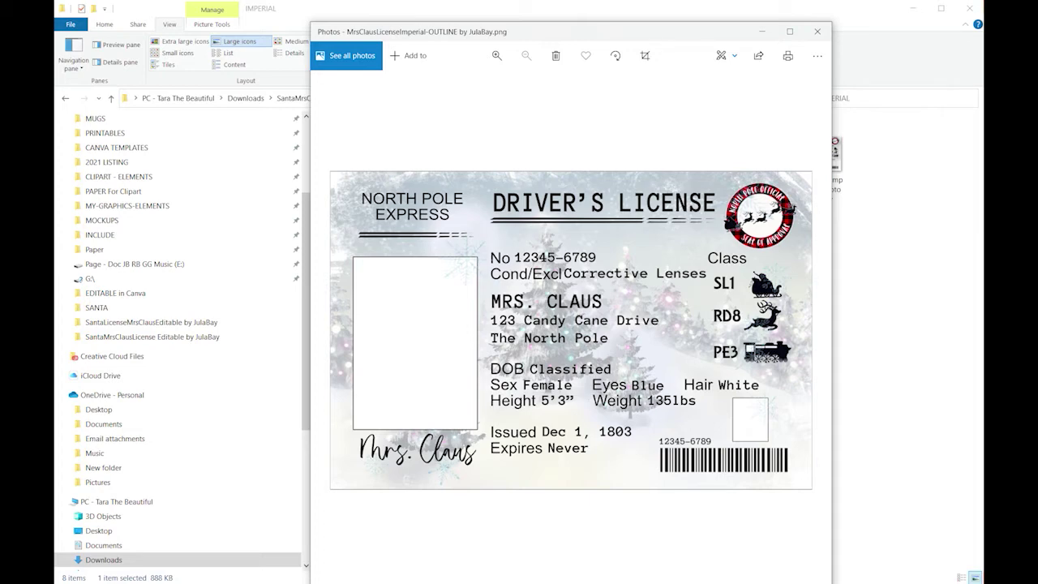
{"action": "left_click", "coordinate": [817, 30]}
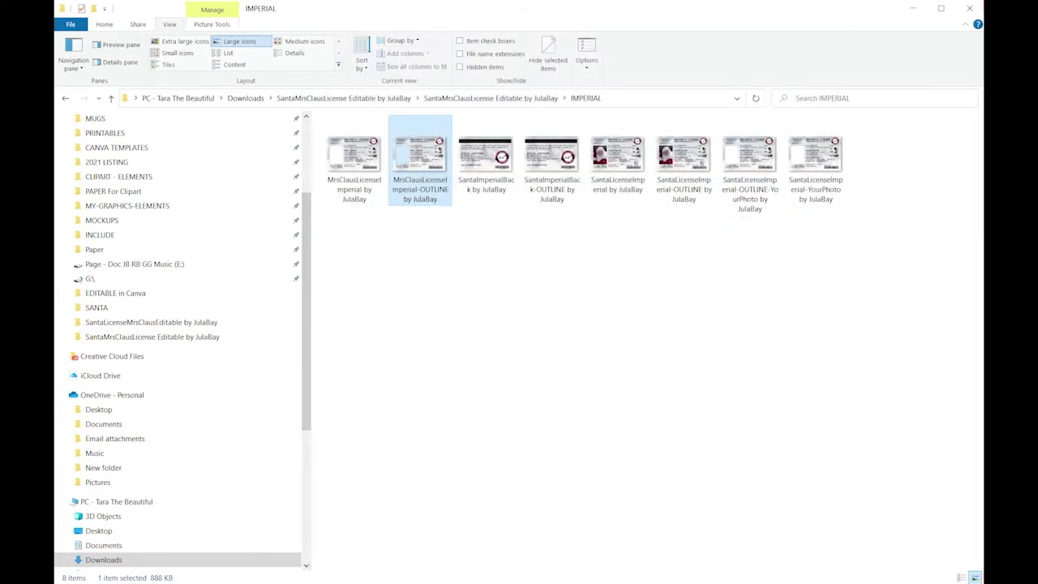
- Go to the METRIC folder and preview the SantaLicenseMetric image, closing it after viewing
{"action": "left_click", "coordinate": [495, 98]}
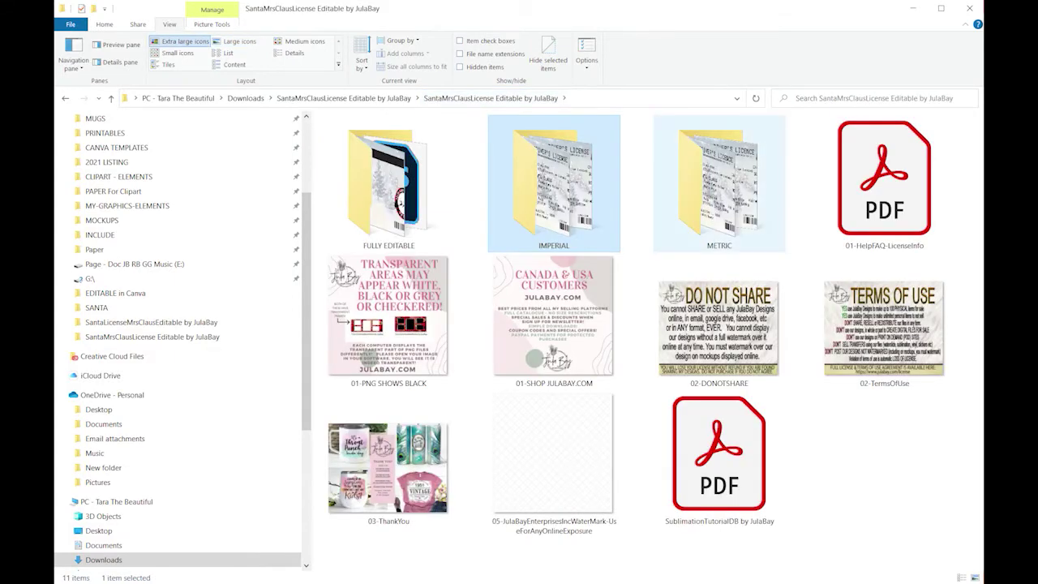
{"action": "double_click", "coordinate": [718, 182]}
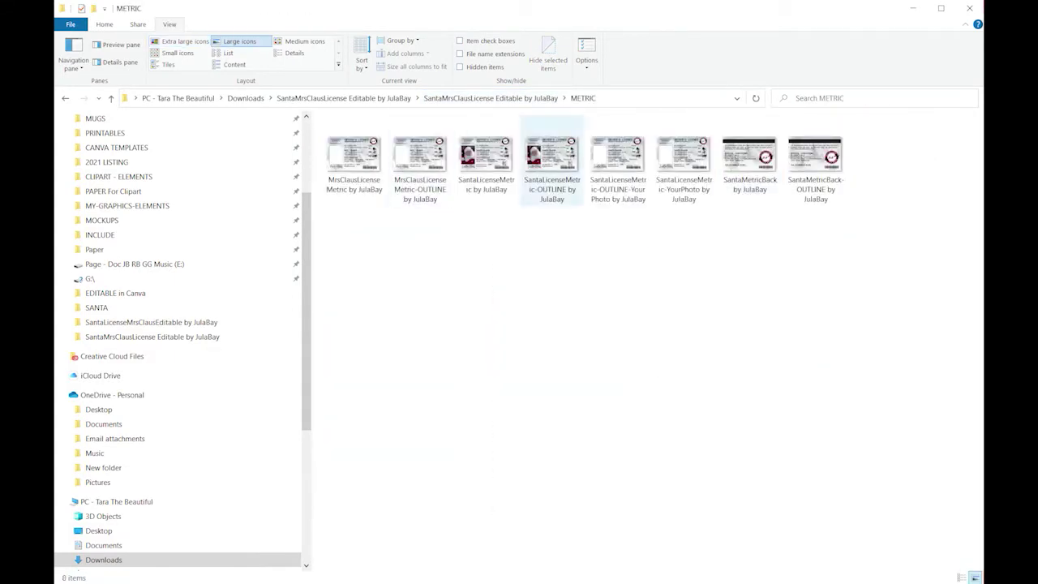
{"action": "left_click", "coordinate": [486, 162]}
{"action": "key", "text": "Return"}
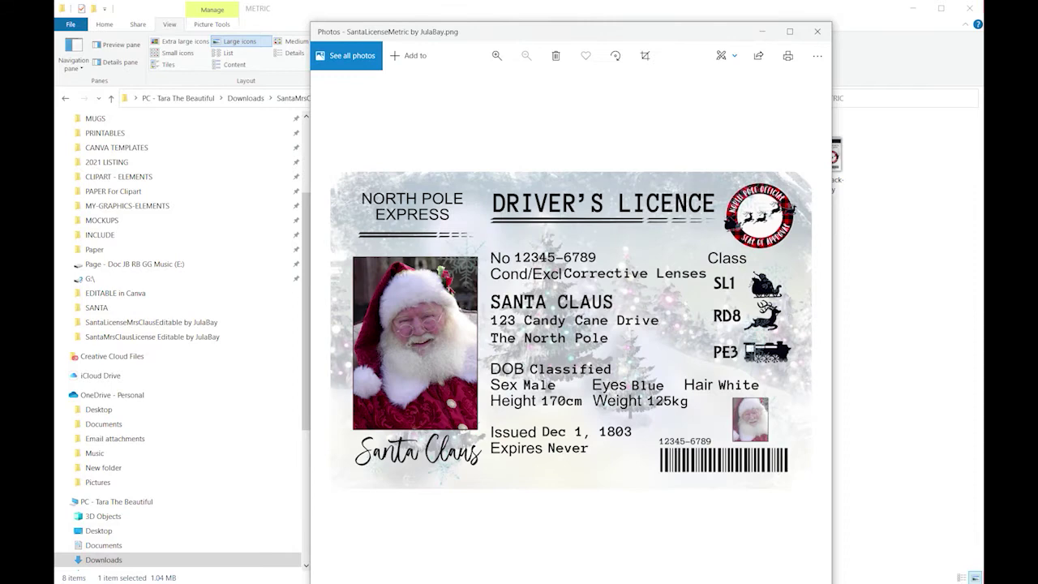
{"action": "left_click", "coordinate": [818, 31]}
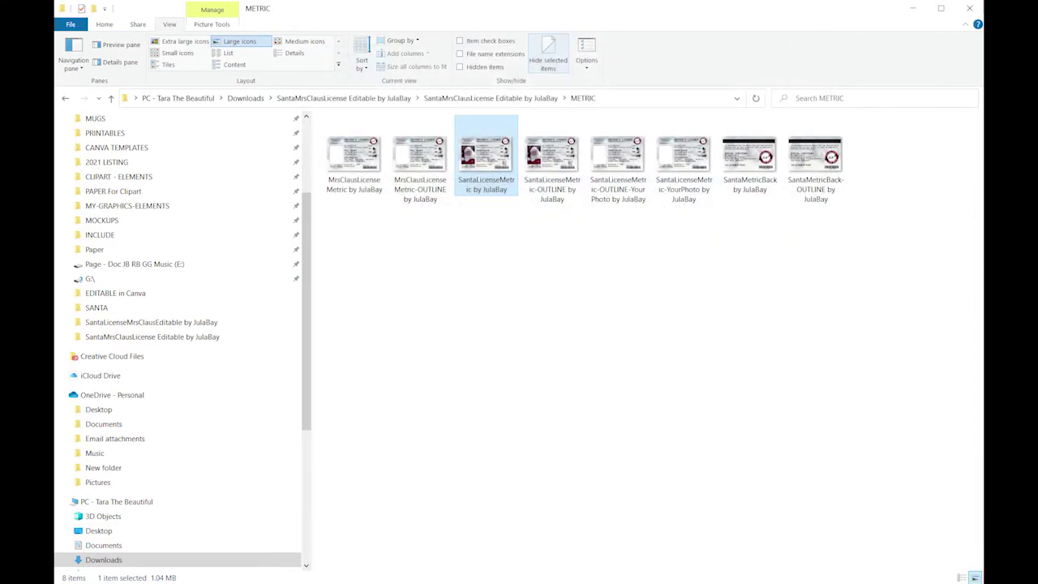
- Open the CANVA TEMPLATES-CLICK TO EDIT PDF from the FULLY EDITABLE folder and bring its whole page into view
{"action": "left_click", "coordinate": [491, 97]}
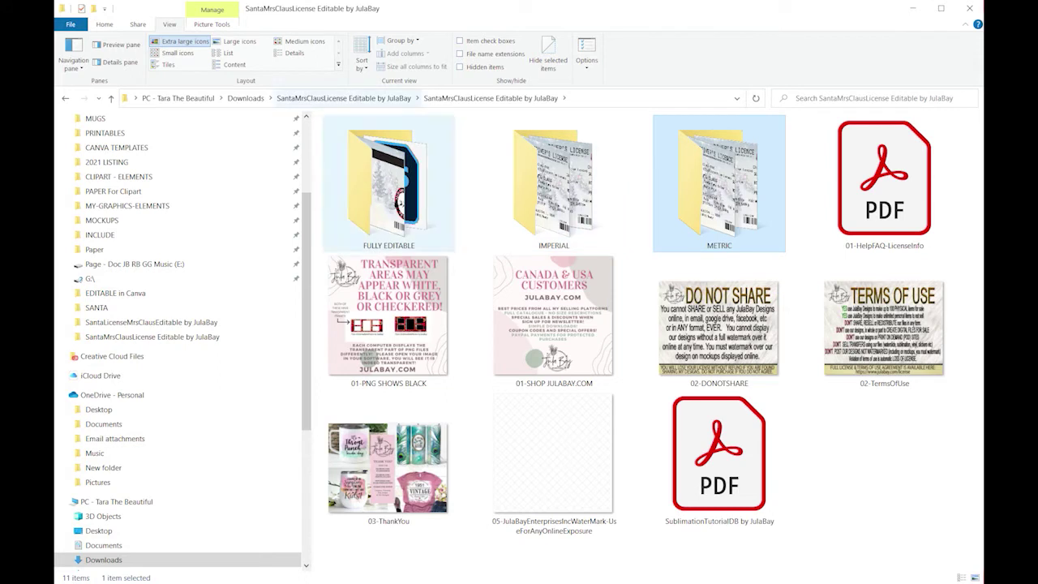
{"action": "double_click", "coordinate": [389, 182]}
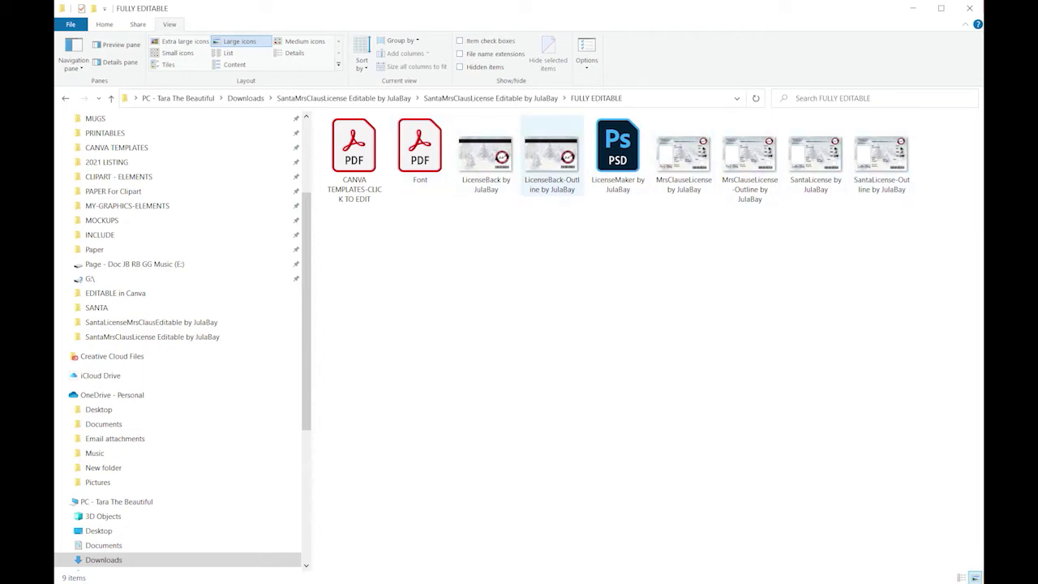
{"action": "double_click", "coordinate": [355, 156]}
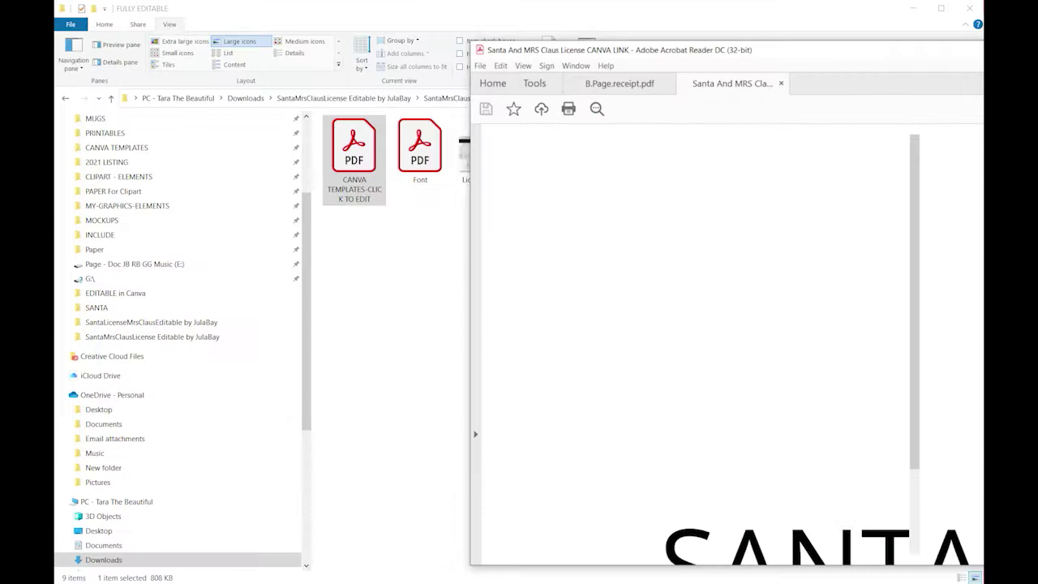
{"action": "left_click_drag", "start_coordinate": [832, 75], "coordinate": [550, 28]}
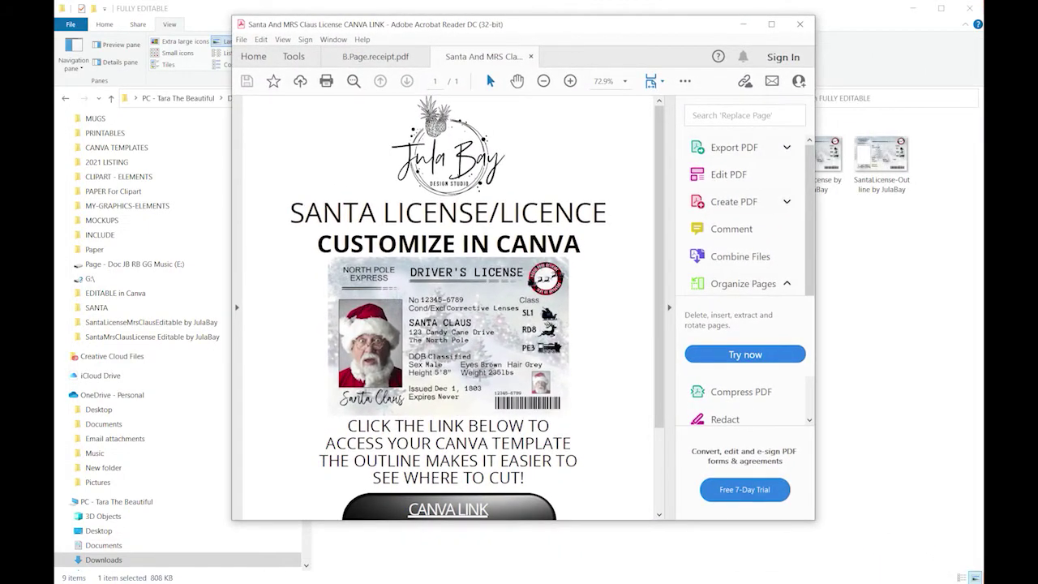
{"action": "key", "text": "ctrl+minus"}
{"action": "key", "text": "ctrl+minus"}
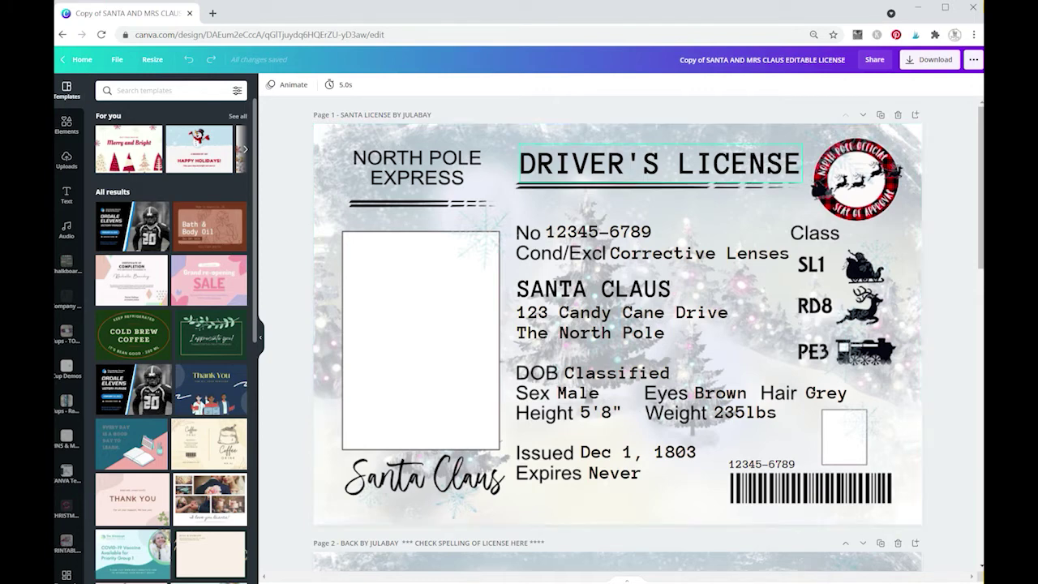
- Change the page 1 heading's spelling to "DRIVER'S LICENCE" in the Canva template
{"action": "left_click", "coordinate": [643, 164]}
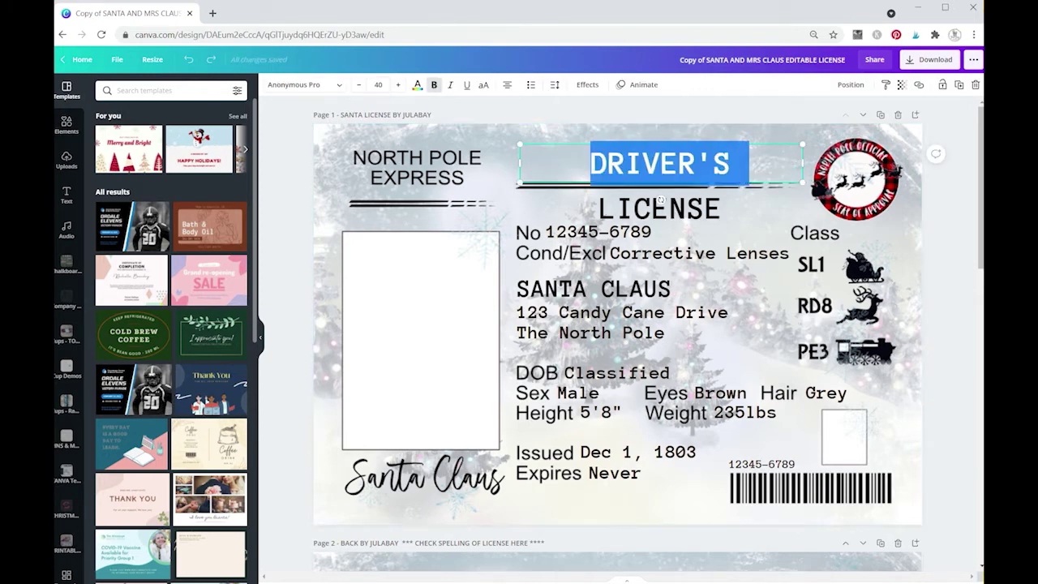
{"action": "triple_click", "coordinate": [642, 164]}
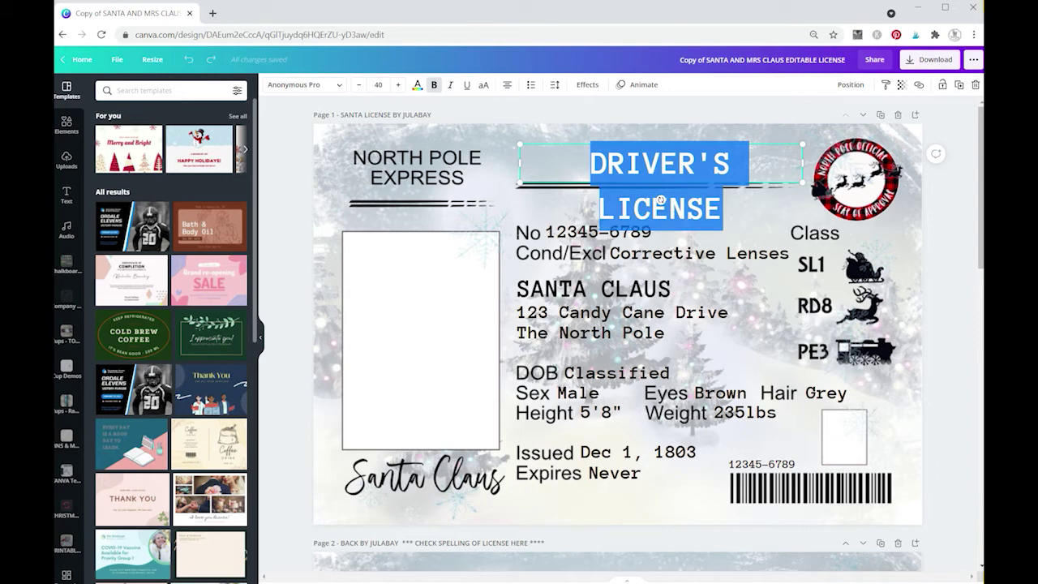
{"action": "left_click_drag", "start_coordinate": [688, 209], "coordinate": [705, 209]}
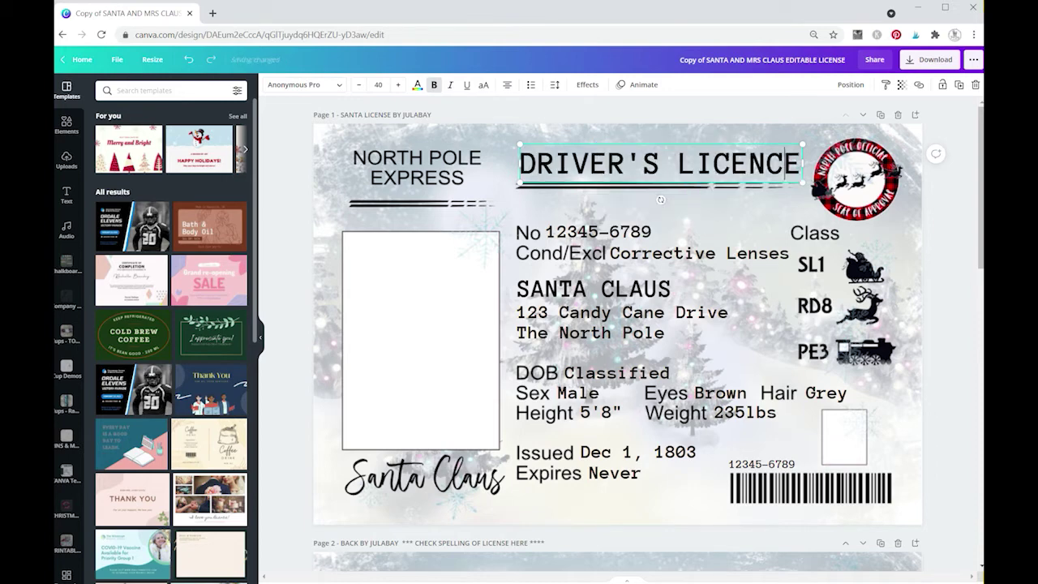
{"action": "left_click", "coordinate": [698, 208]}
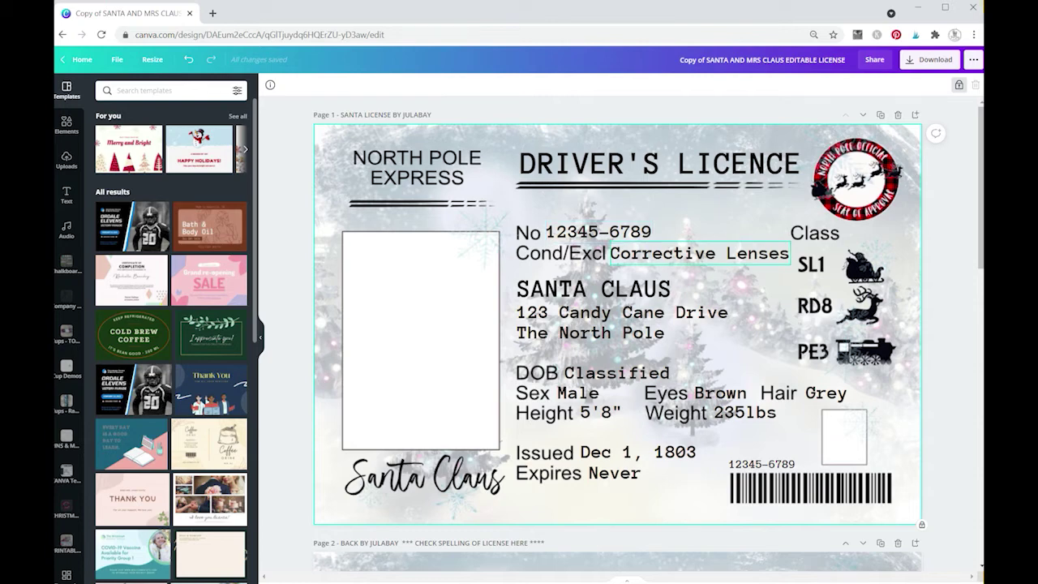
- Try replacing the Cond/Excl entry with "None" and undo the replacement
{"action": "double_click", "coordinate": [699, 253]}
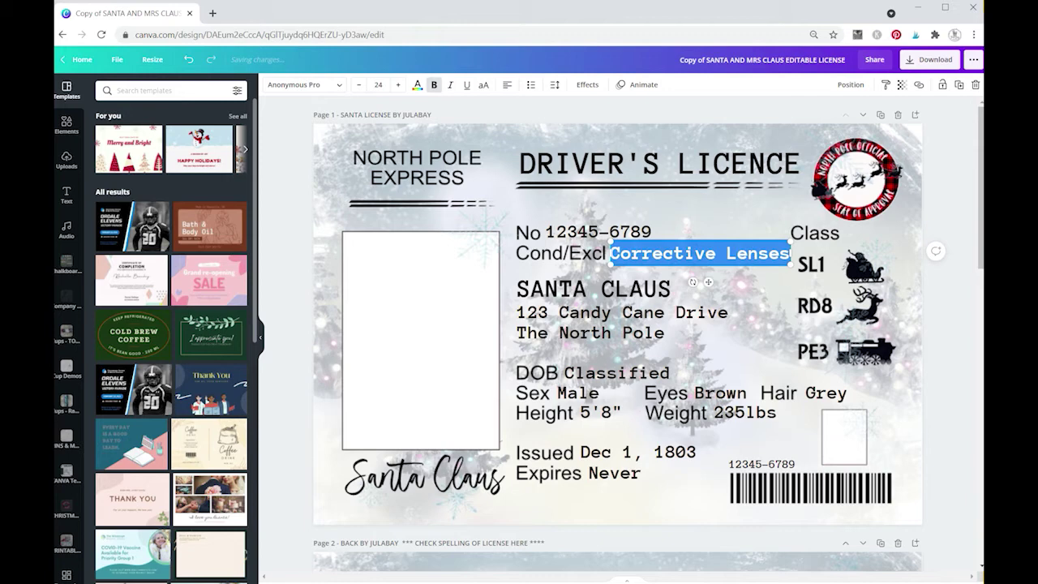
{"action": "type", "text": "None"}
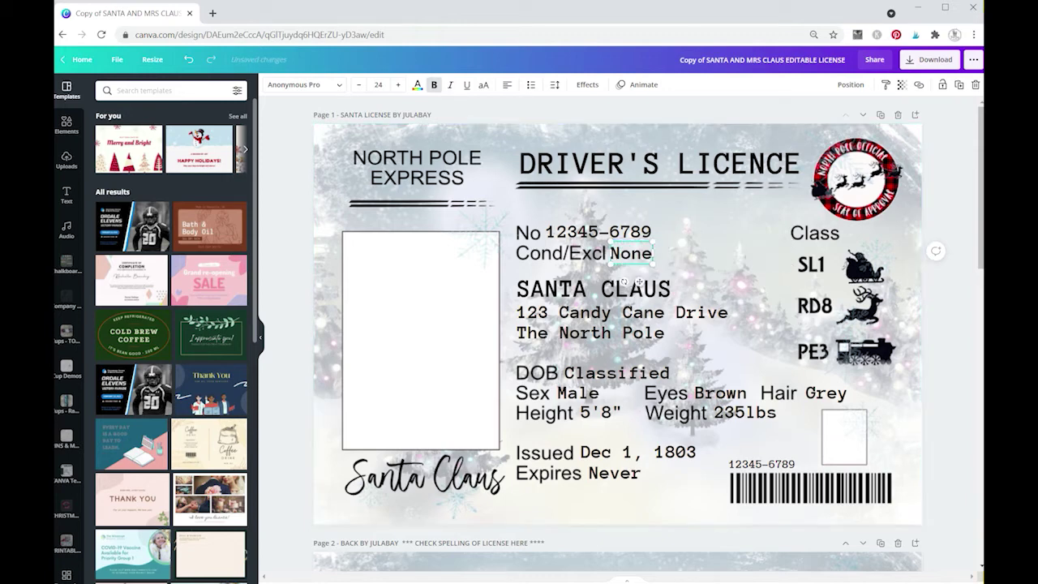
{"action": "key", "text": "ctrl+z"}
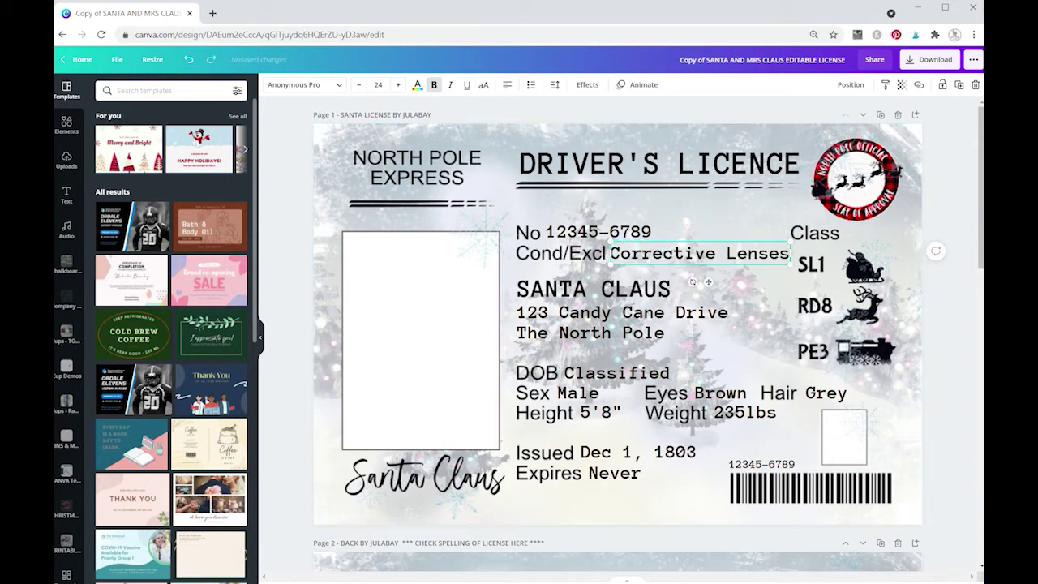
{"action": "left_click", "coordinate": [621, 323]}
{"action": "left_click", "coordinate": [593, 290]}
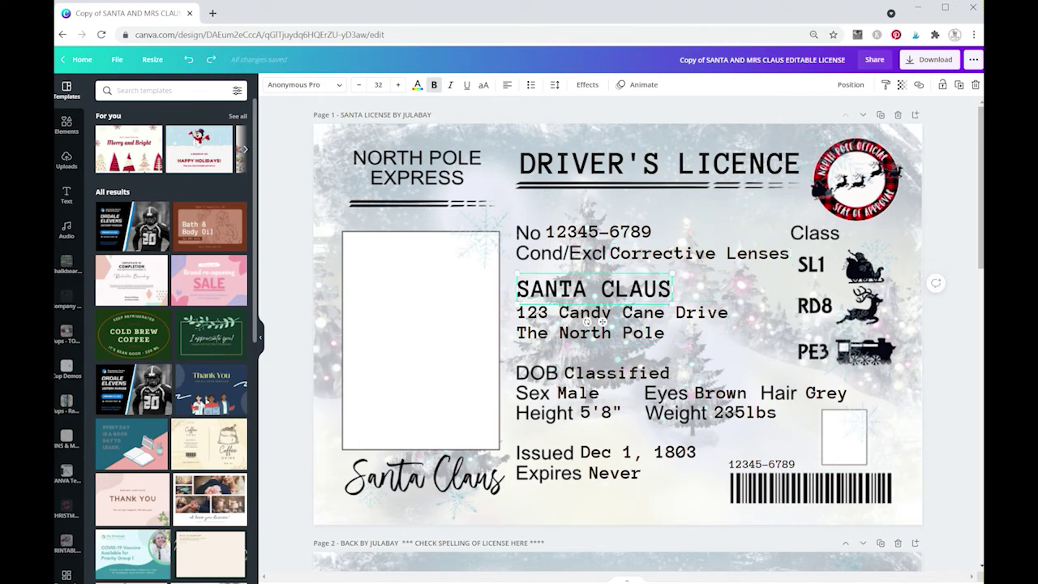
{"action": "left_click", "coordinate": [610, 375]}
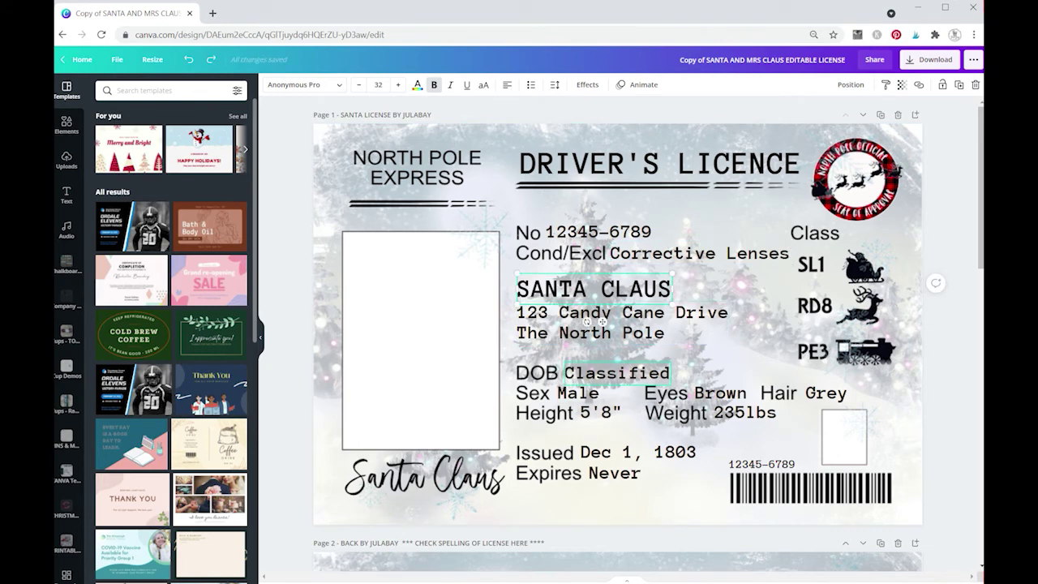
{"action": "left_click", "coordinate": [623, 401]}
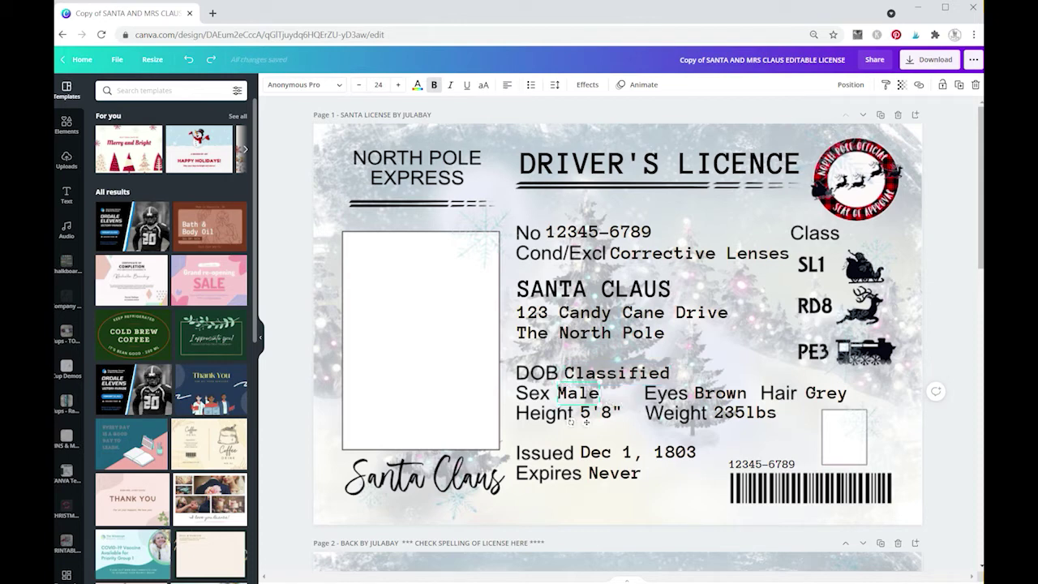
{"action": "left_click", "coordinate": [827, 393]}
- Set Santa's Height entry on page 1 to 170cm
{"action": "left_click", "coordinate": [601, 413]}
{"action": "left_click", "coordinate": [601, 413]}
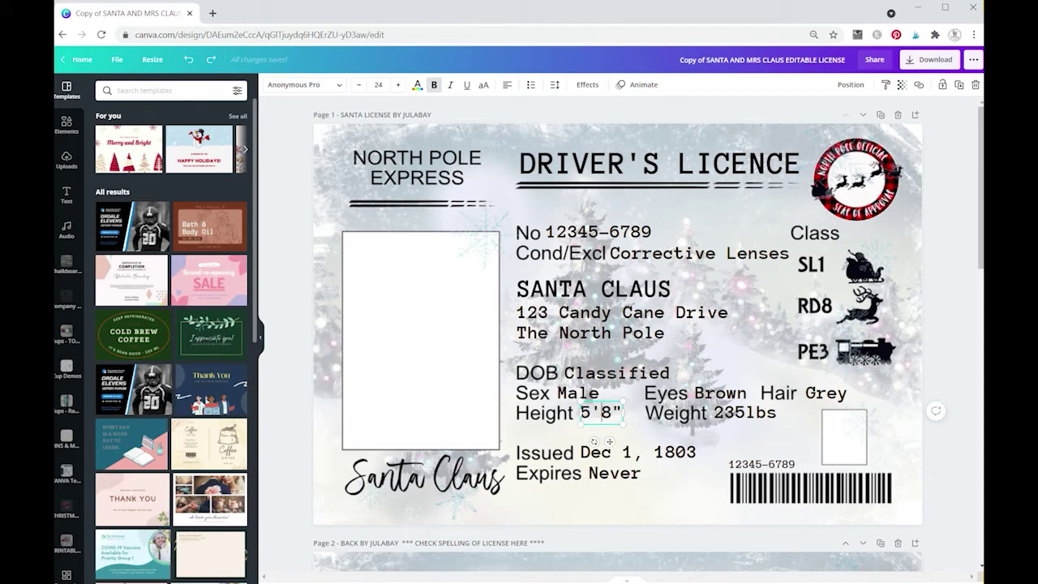
{"action": "double_click", "coordinate": [601, 413]}
{"action": "triple_click", "coordinate": [601, 413]}
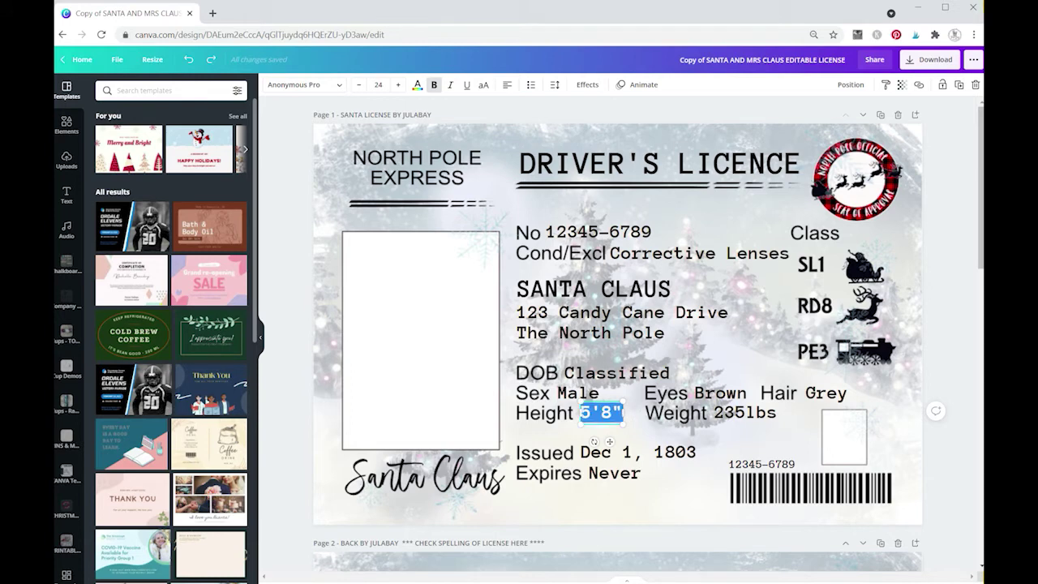
{"action": "type", "text": "170cm"}
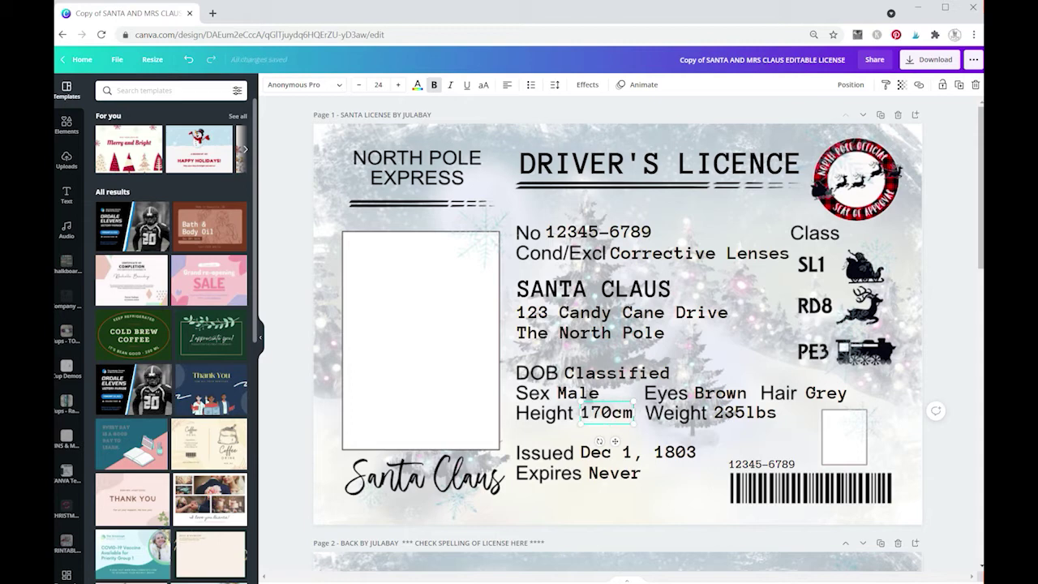
- Set Santa's Weight entry on page 1 to 120kg
{"action": "left_click", "coordinate": [735, 412]}
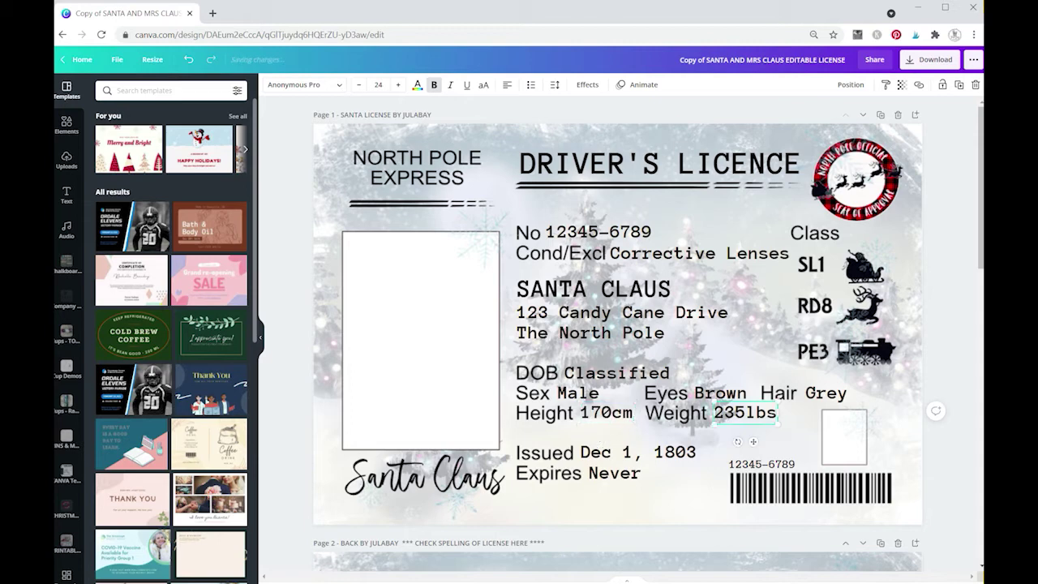
{"action": "left_click", "coordinate": [735, 413]}
{"action": "double_click", "coordinate": [735, 413]}
{"action": "type", "text": "120kg"}
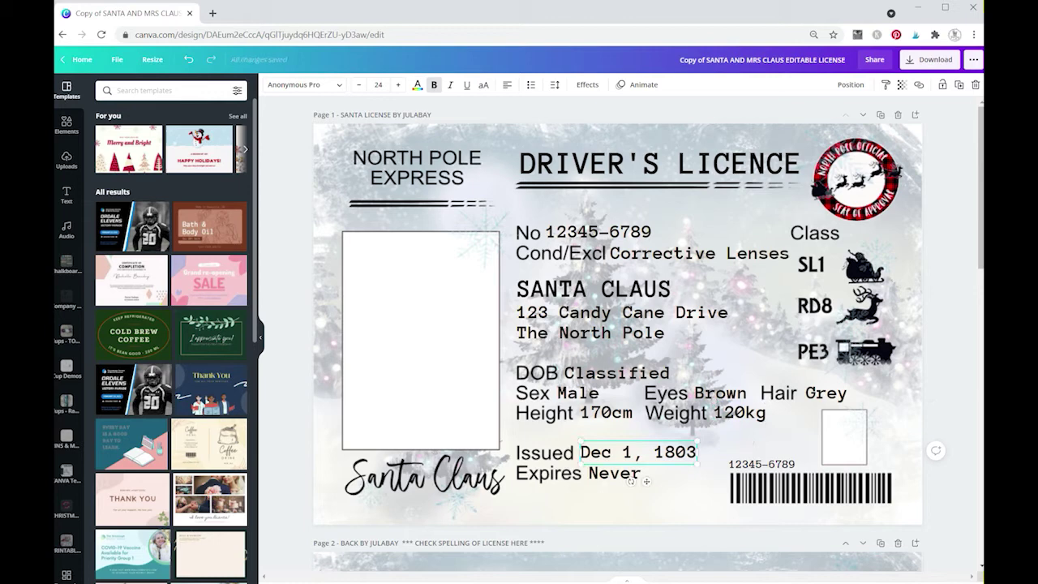
{"action": "left_click", "coordinate": [762, 464]}
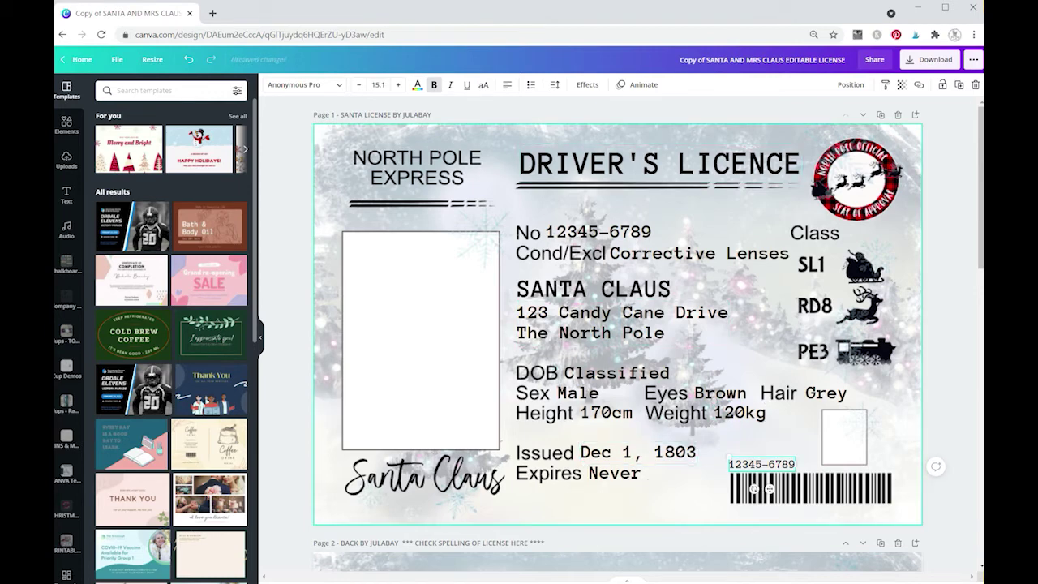
- Change "License" to "Licence" in the North Pole law paragraph on page 2, the back of the card
{"action": "scroll", "coordinate": [616, 324], "scroll_direction": "down", "scroll_amount": 1}
{"action": "scroll", "coordinate": [616, 325], "scroll_direction": "up", "scroll_amount": 1}
{"action": "scroll", "coordinate": [617, 325], "scroll_direction": "down", "scroll_amount": 1}
{"action": "scroll", "coordinate": [617, 324], "scroll_direction": "down", "scroll_amount": 6}
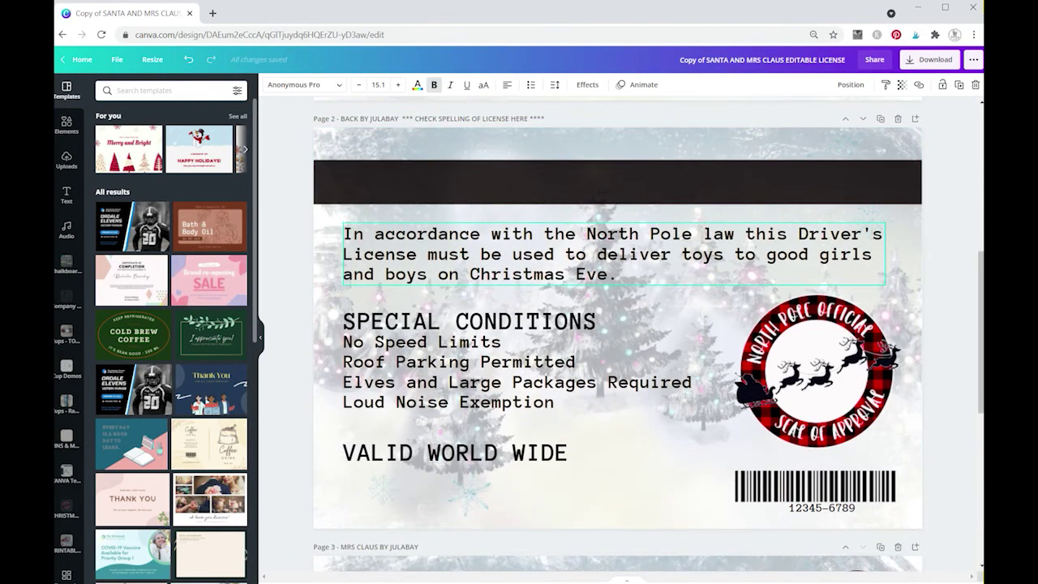
{"action": "left_click", "coordinate": [615, 255]}
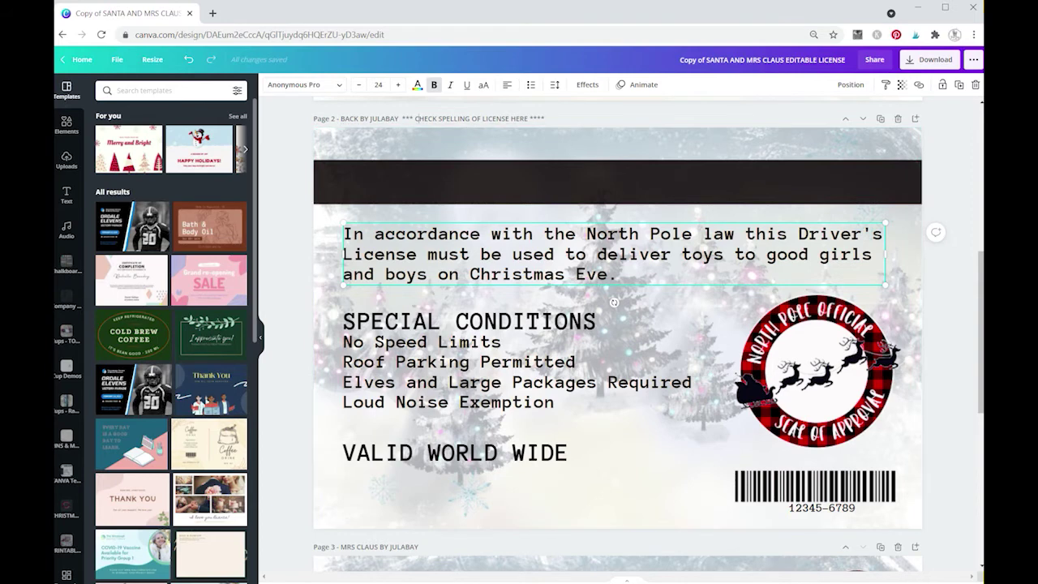
{"action": "left_click_drag", "start_coordinate": [415, 118], "coordinate": [534, 119]}
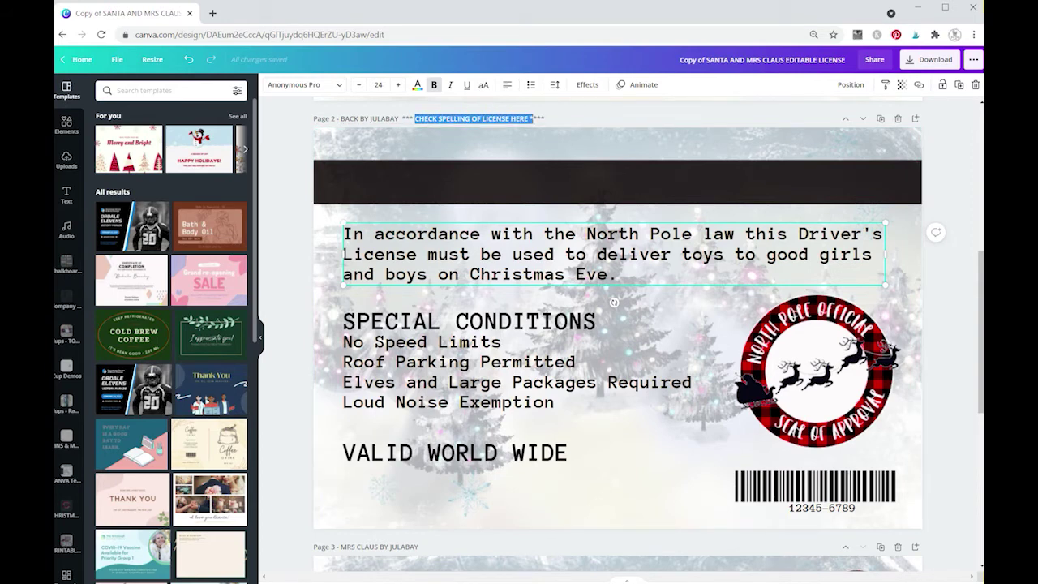
{"action": "left_click", "coordinate": [555, 274]}
{"action": "double_click", "coordinate": [407, 254]}
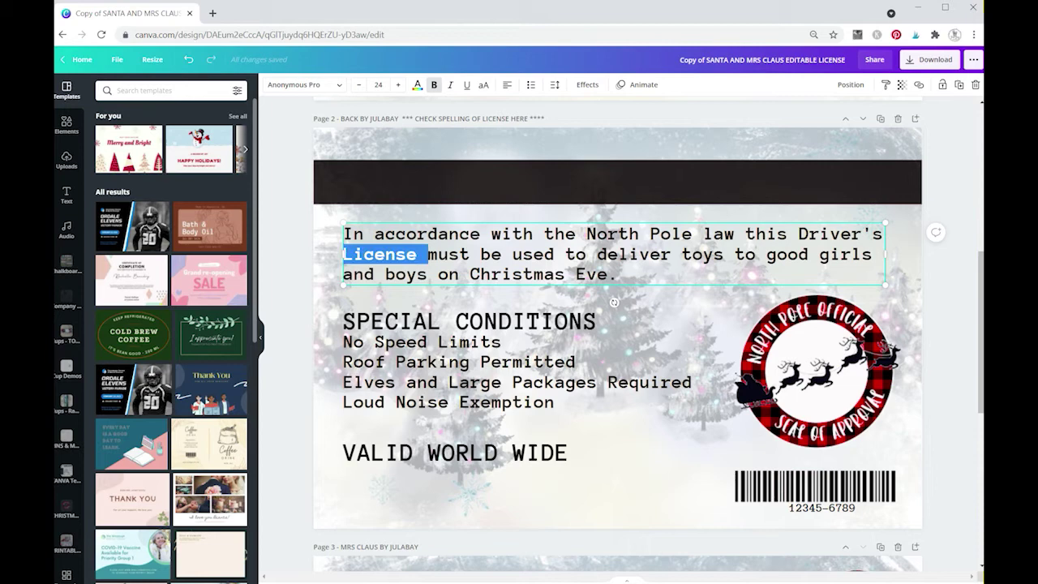
{"action": "left_click", "coordinate": [407, 255]}
{"action": "left_click_drag", "start_coordinate": [407, 254], "coordinate": [396, 254]}
{"action": "type", "text": "c"}
{"action": "left_click", "coordinate": [502, 255]}
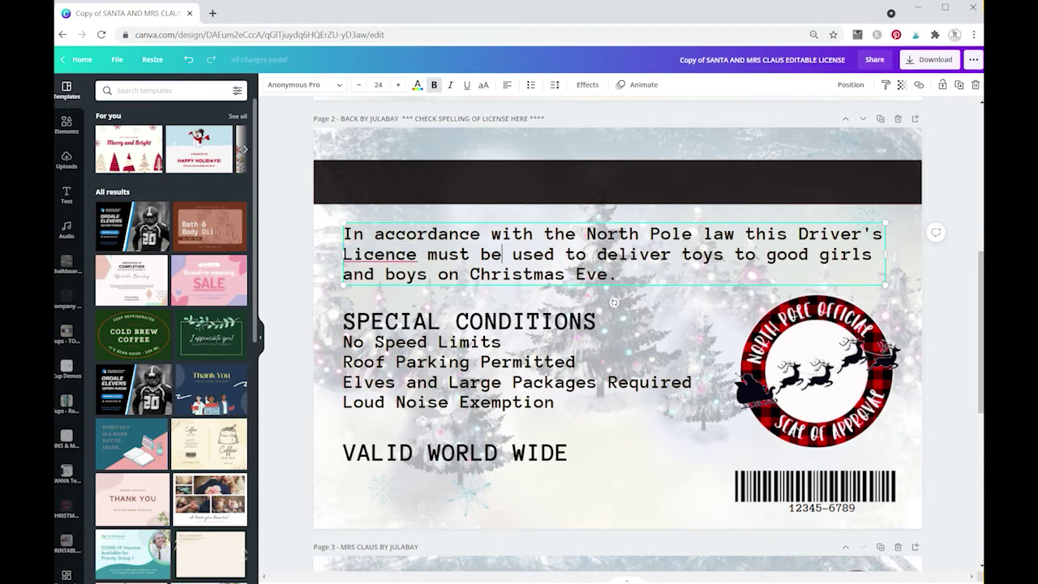
{"action": "left_click", "coordinate": [560, 296]}
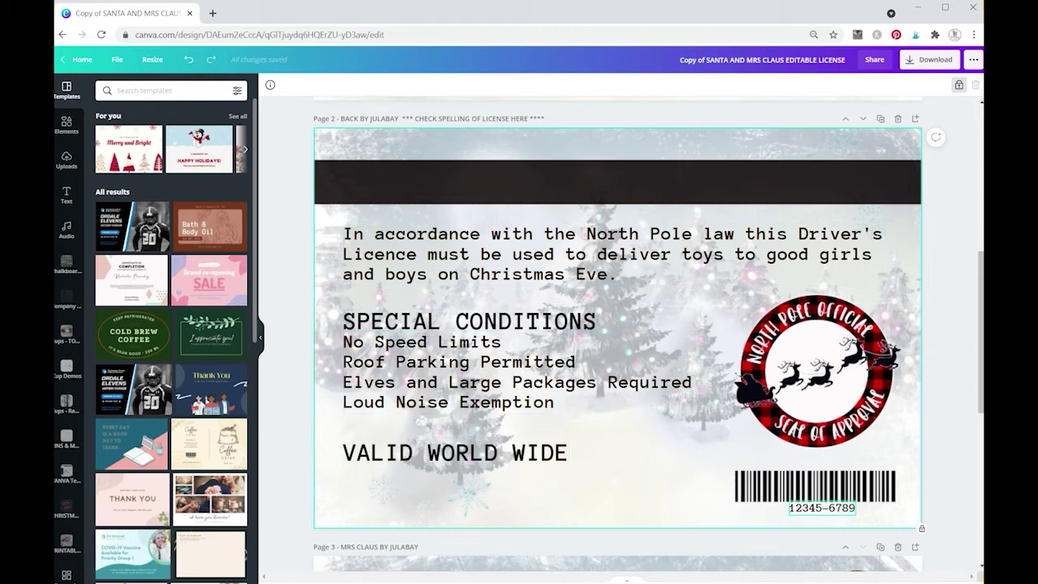
- Move the license number on page 2 above the barcode, aligned with its left edge, and look over the Mrs. Claus page
{"action": "left_click_drag", "start_coordinate": [822, 508], "coordinate": [768, 459]}
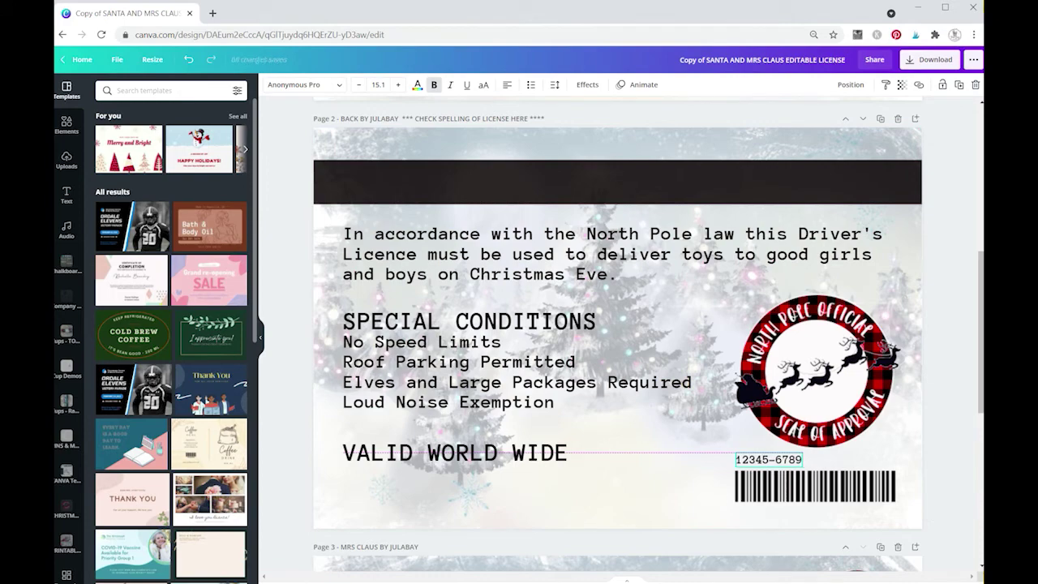
{"action": "scroll", "coordinate": [616, 334], "scroll_direction": "down", "scroll_amount": 3}
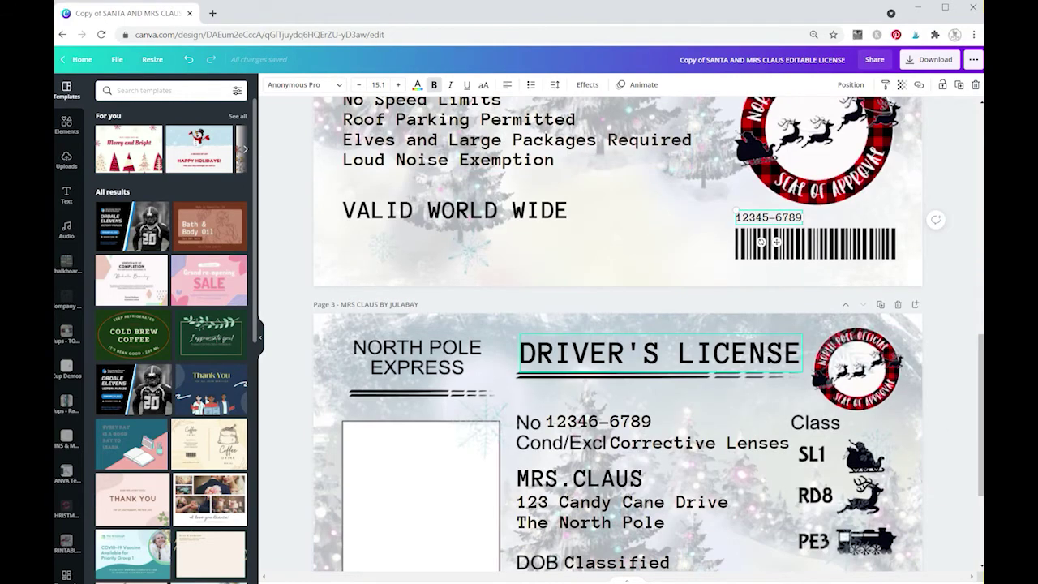
{"action": "scroll", "coordinate": [616, 334], "scroll_direction": "down", "scroll_amount": 1}
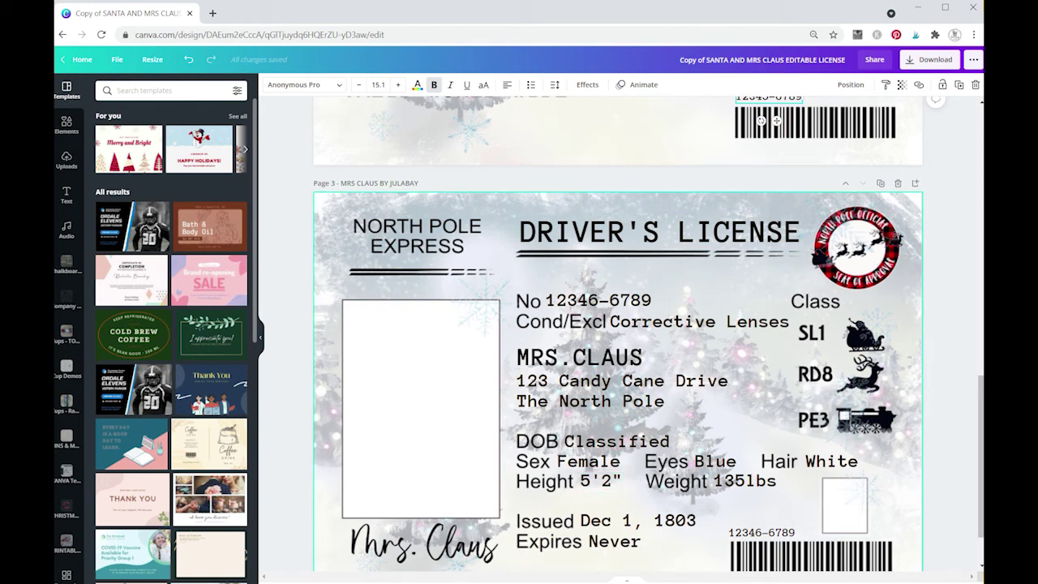
- Search the elements for "santa" and add the photo of the surprised Santa with glasses and grey background to page 1
{"action": "scroll", "coordinate": [617, 335], "scroll_direction": "up", "scroll_amount": 7}
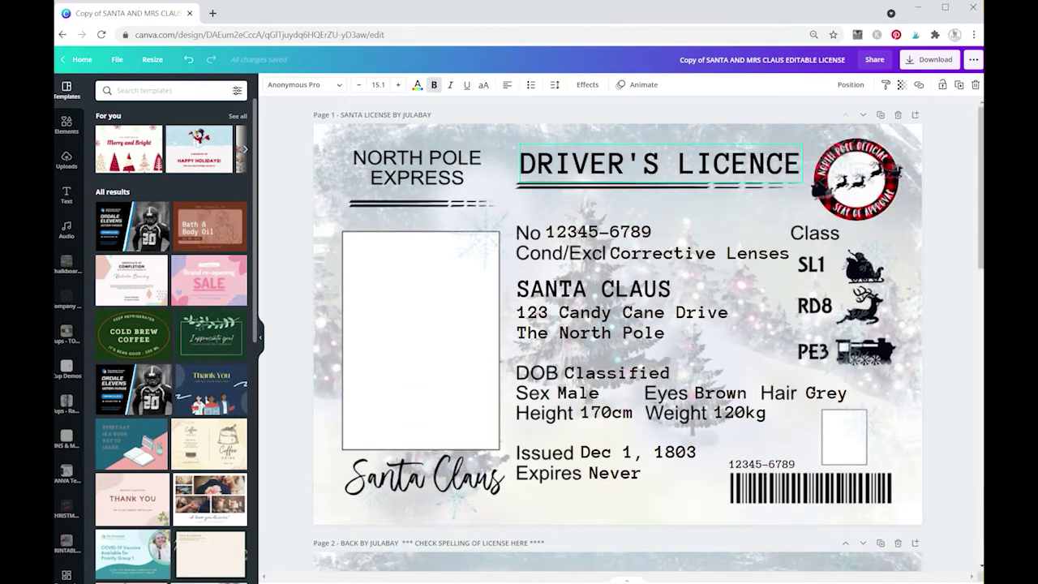
{"action": "left_click", "coordinate": [717, 208]}
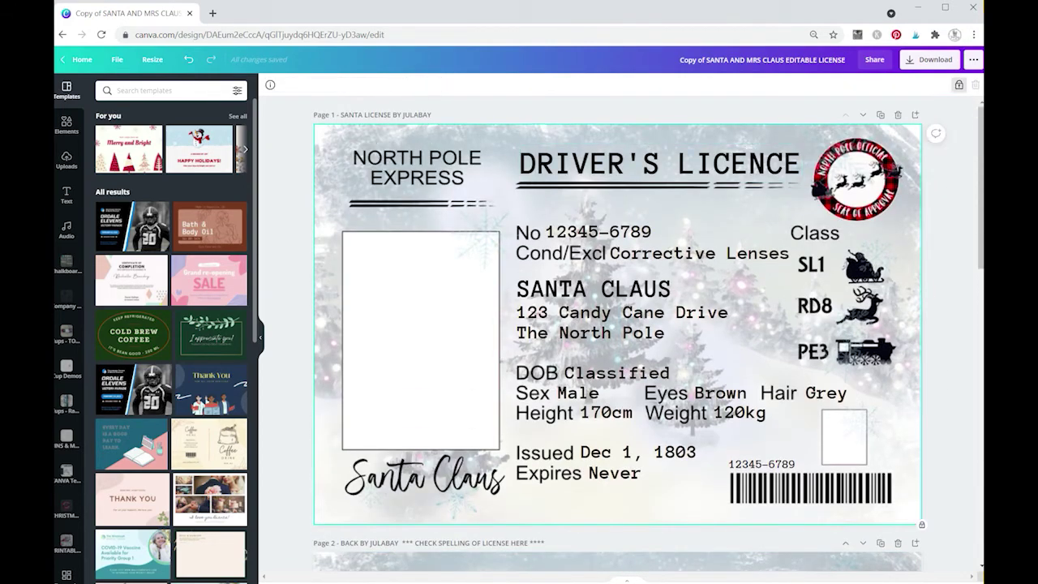
{"action": "left_click", "coordinate": [66, 158]}
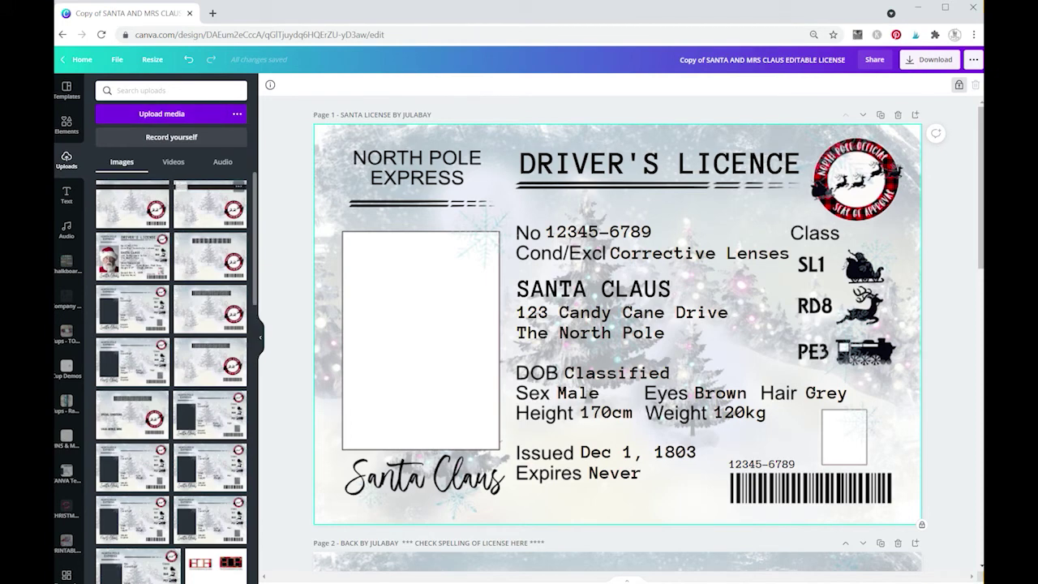
{"action": "left_click", "coordinate": [66, 124]}
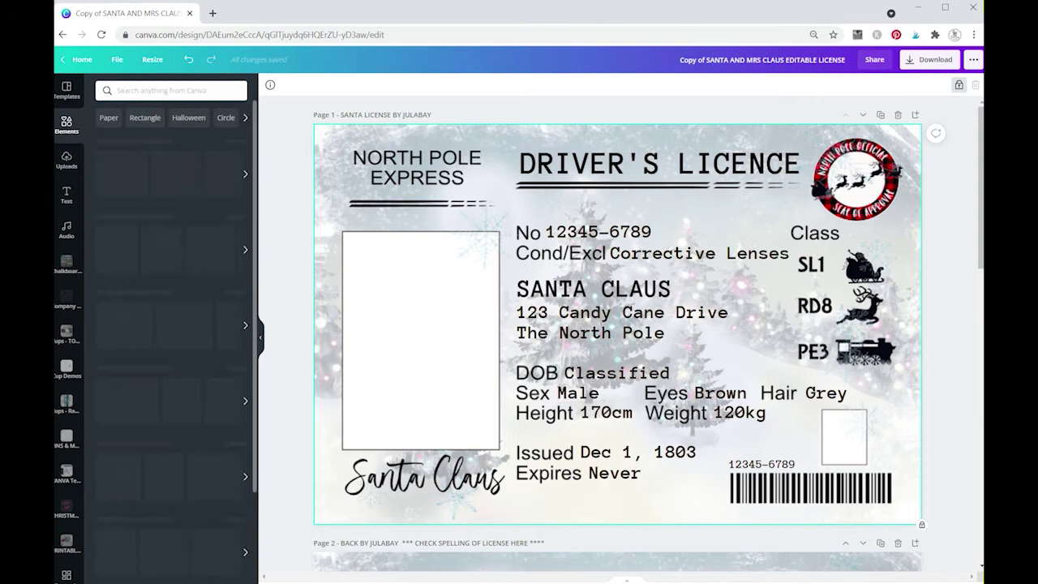
{"action": "left_click", "coordinate": [162, 91]}
{"action": "type", "text": "santa"}
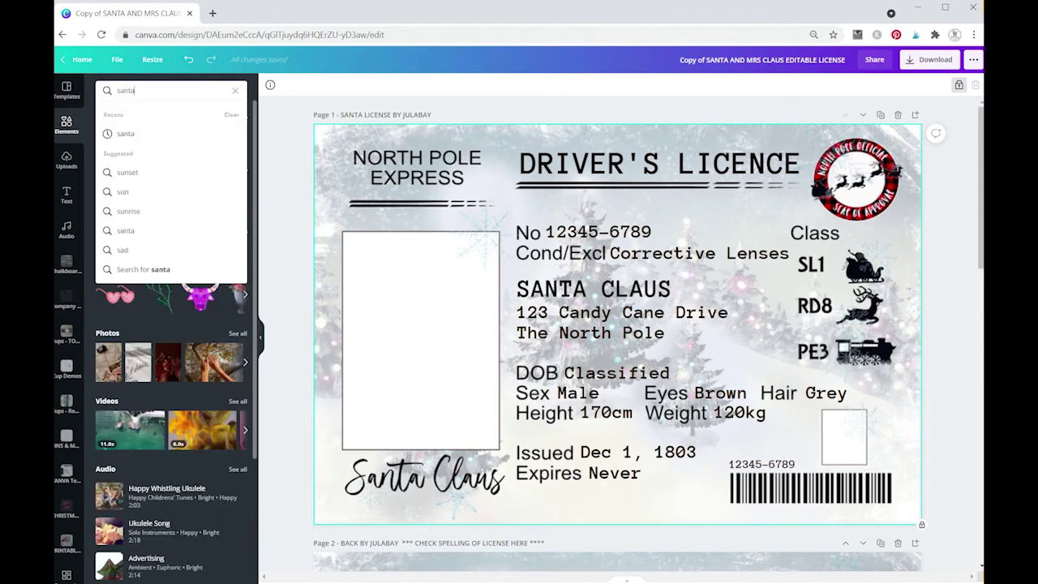
{"action": "key", "text": "Return"}
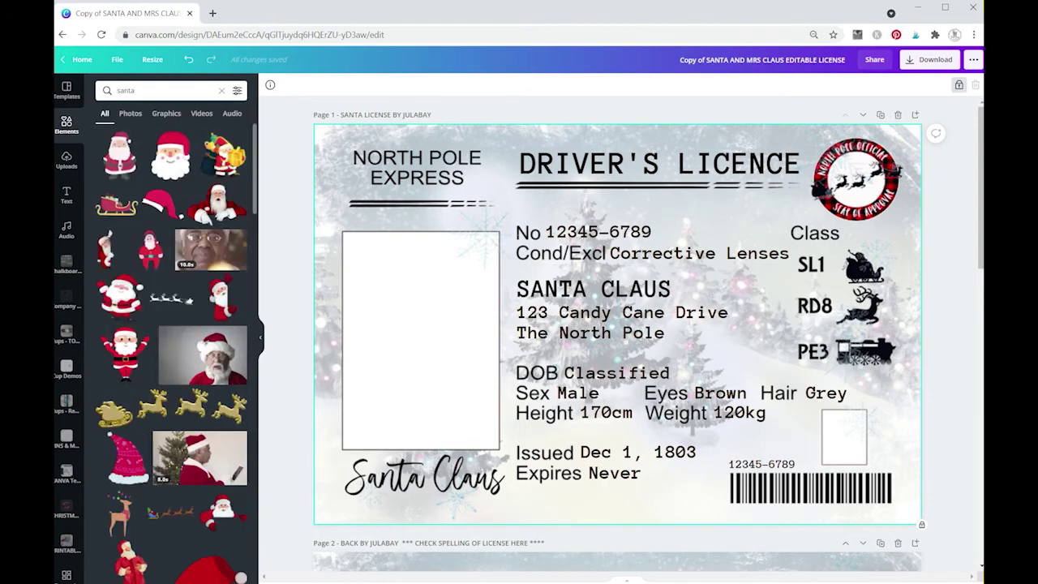
{"action": "left_click", "coordinate": [203, 354]}
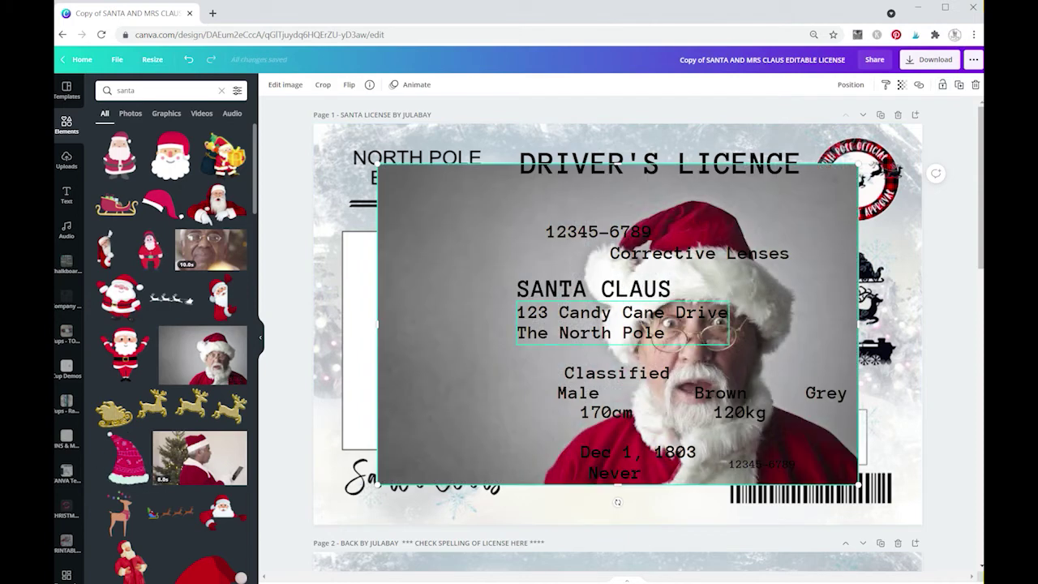
- Crop both sides of the Santa photo closer to him, and scale and position it to cover the large photo frame
{"action": "left_click_drag", "start_coordinate": [378, 325], "coordinate": [561, 326]}
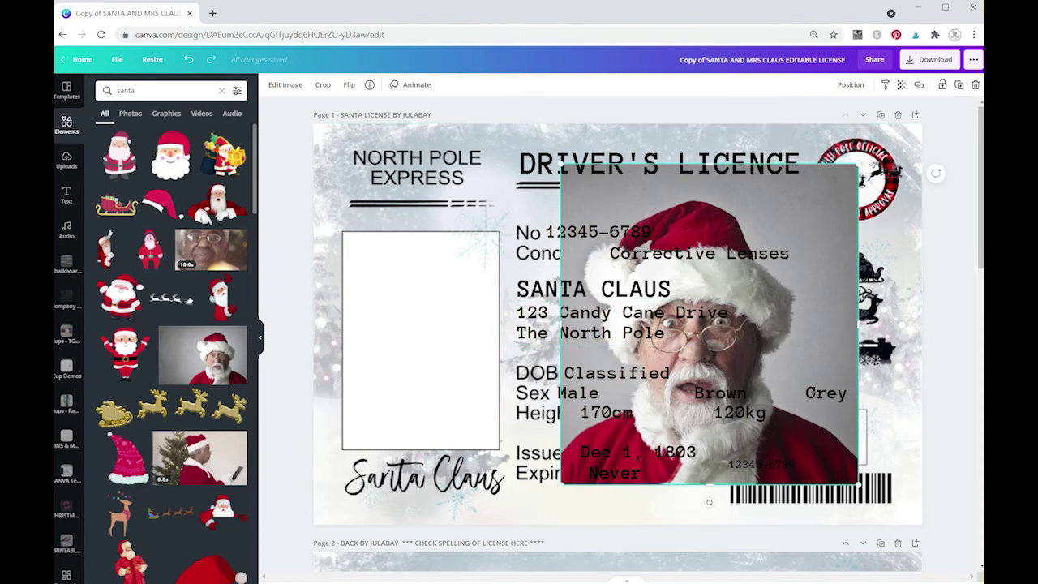
{"action": "left_click_drag", "start_coordinate": [858, 325], "coordinate": [836, 324]}
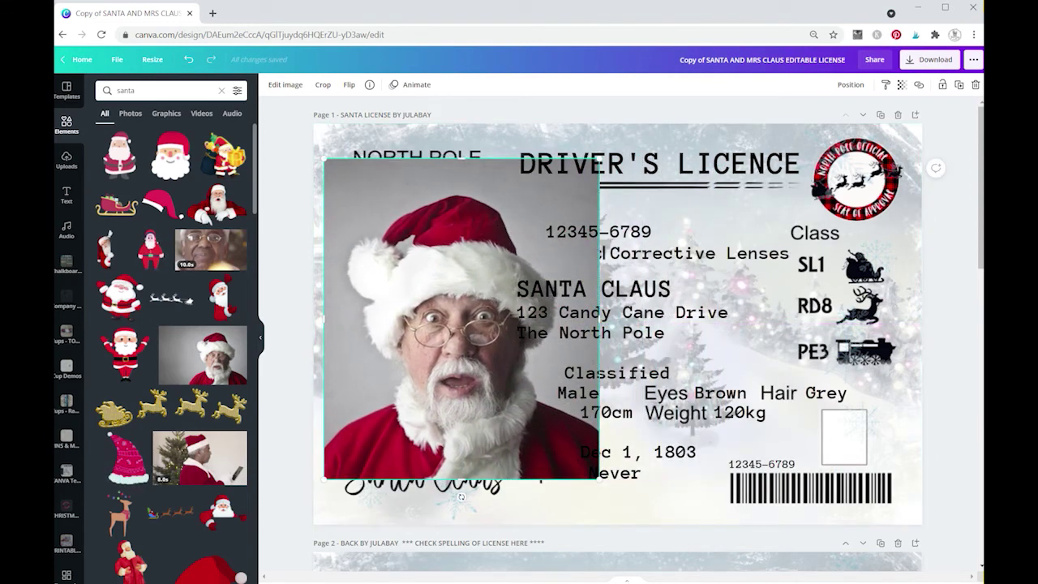
{"action": "left_click_drag", "start_coordinate": [598, 157], "coordinate": [546, 220]}
{"action": "left_click_drag", "start_coordinate": [487, 308], "coordinate": [483, 296]}
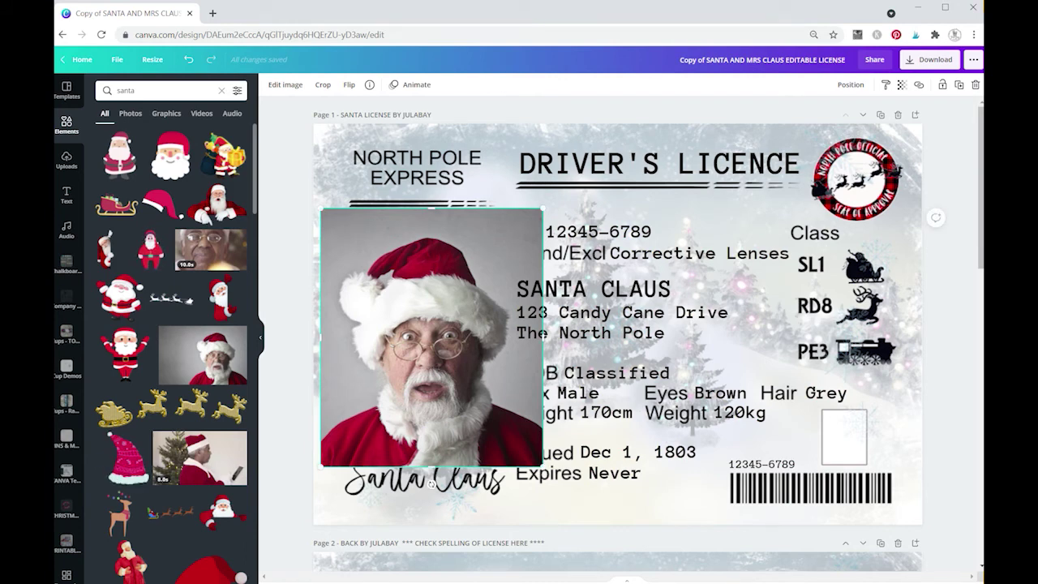
- Duplicate the Santa photo, fit the reduced copy over the small frame above the barcode, and send it to the back
{"action": "key", "text": "ctrl+d"}
{"action": "left_click_drag", "start_coordinate": [554, 219], "coordinate": [844, 436]}
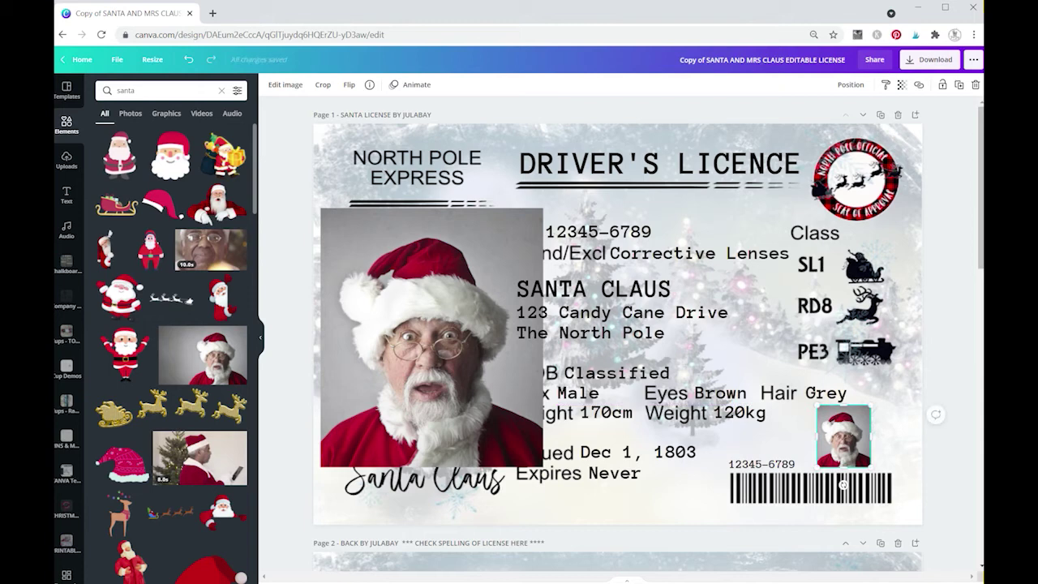
{"action": "right_click", "coordinate": [843, 484]}
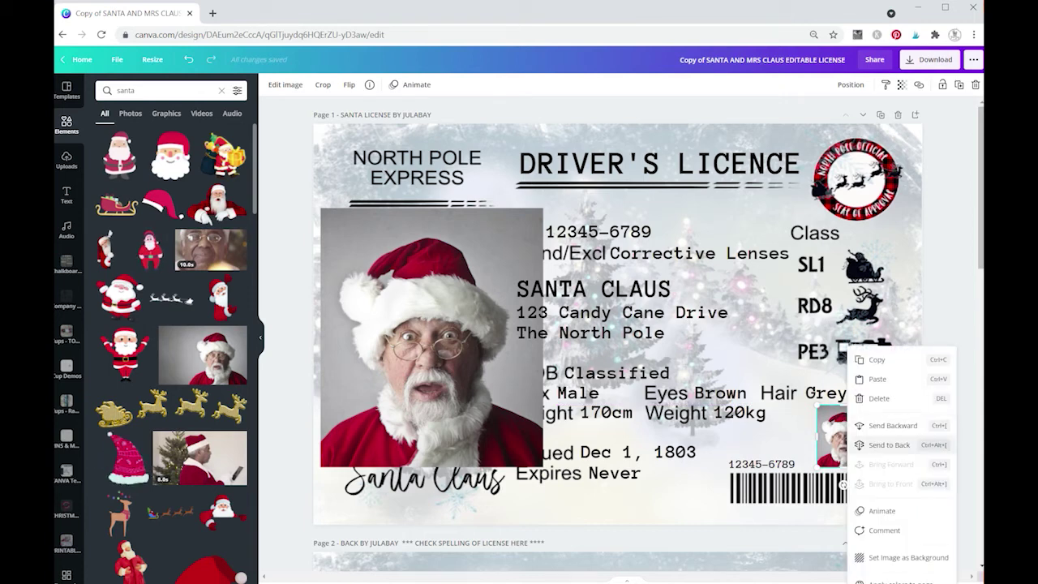
{"action": "left_click", "coordinate": [889, 444]}
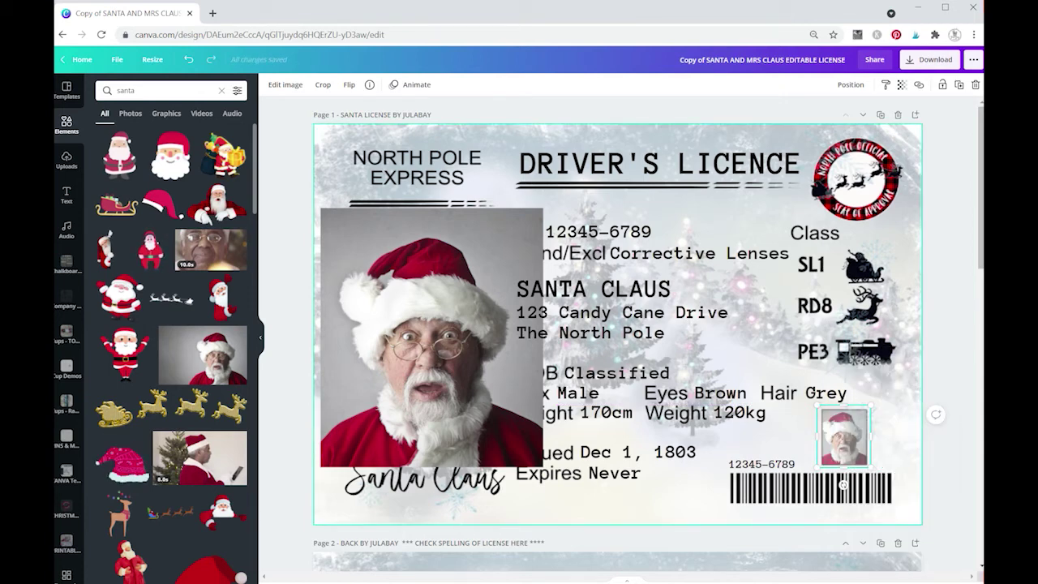
{"action": "left_click", "coordinate": [889, 445]}
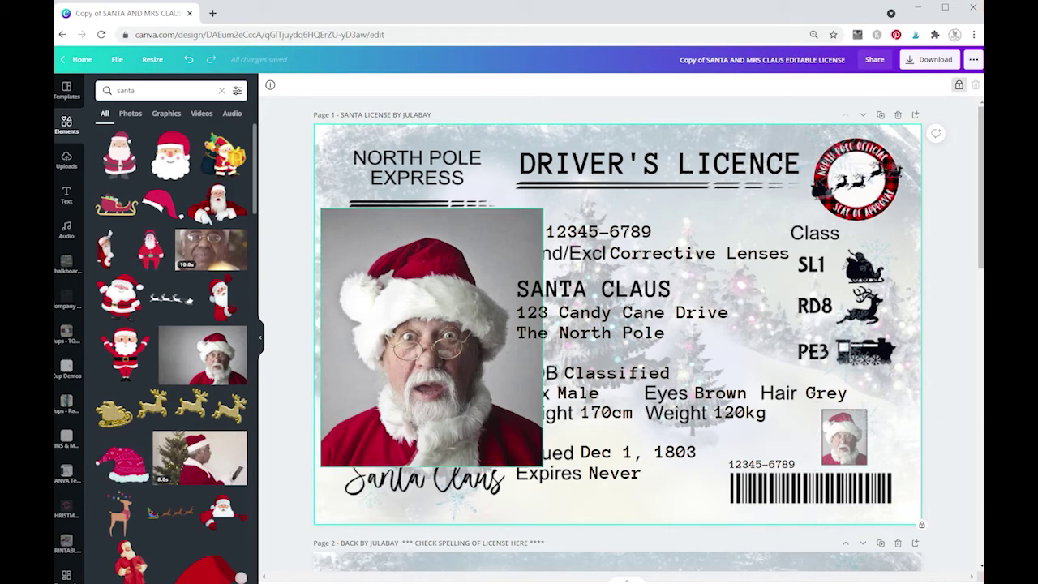
- Send the large Santa photo to the back so it sits behind the license's main photo window
{"action": "left_click", "coordinate": [431, 462]}
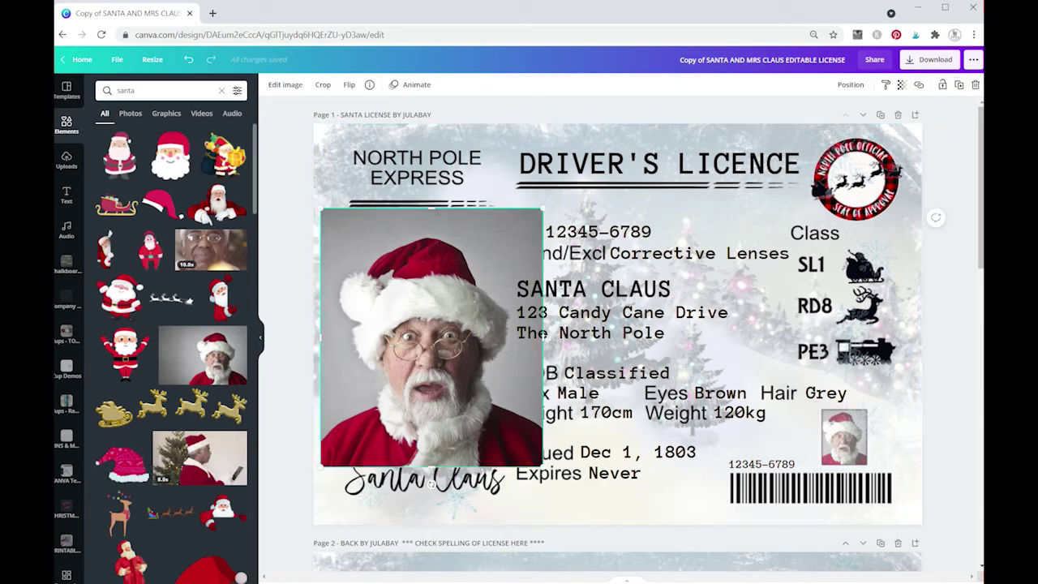
{"action": "right_click", "coordinate": [430, 464]}
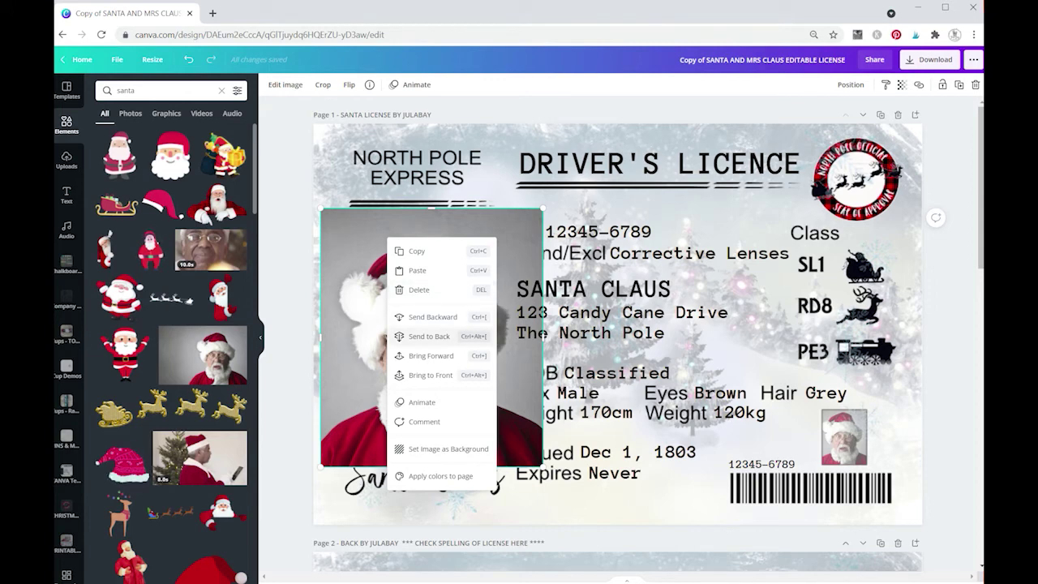
{"action": "left_click", "coordinate": [429, 335]}
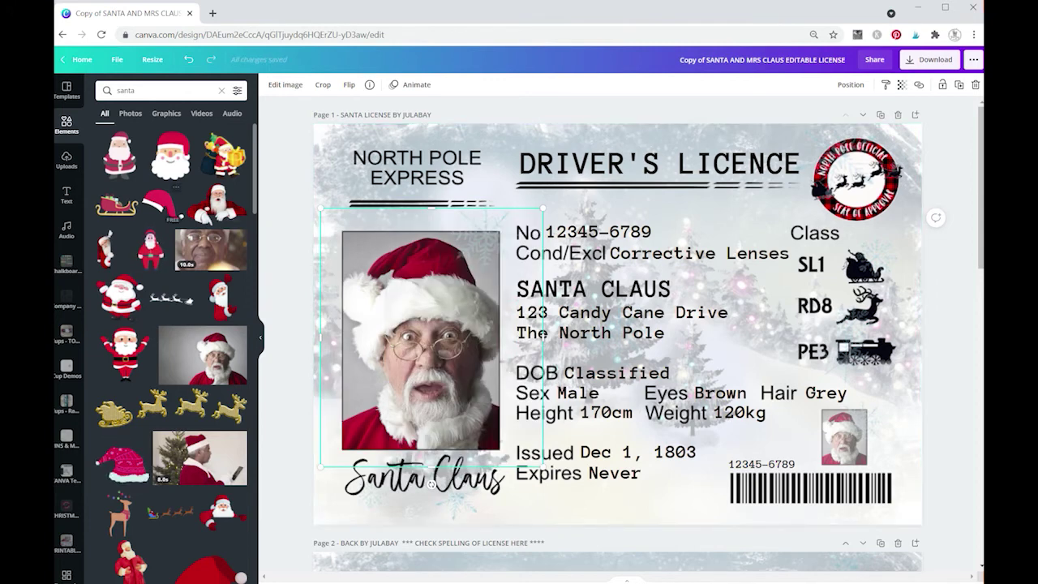
- Download all three pages of the license design as PNG files at size 2
{"action": "left_click", "coordinate": [285, 227]}
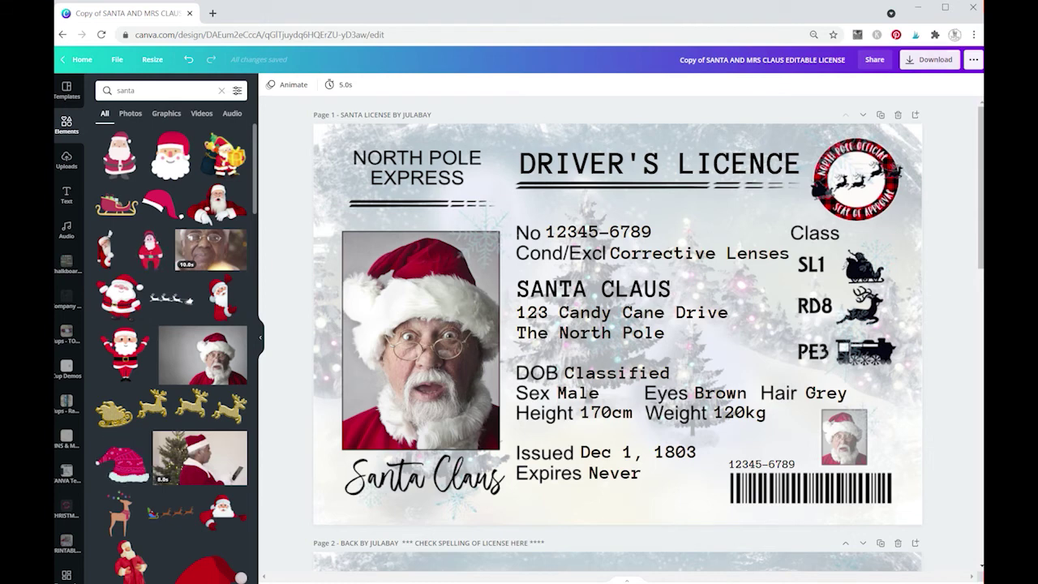
{"action": "left_click", "coordinate": [929, 60]}
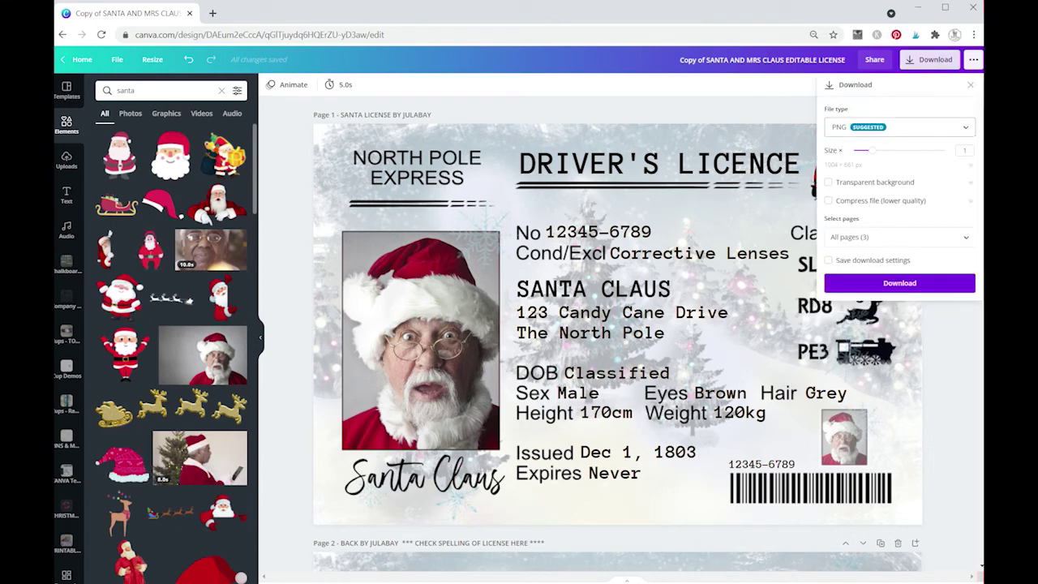
{"action": "left_click_drag", "start_coordinate": [861, 150], "coordinate": [909, 150]}
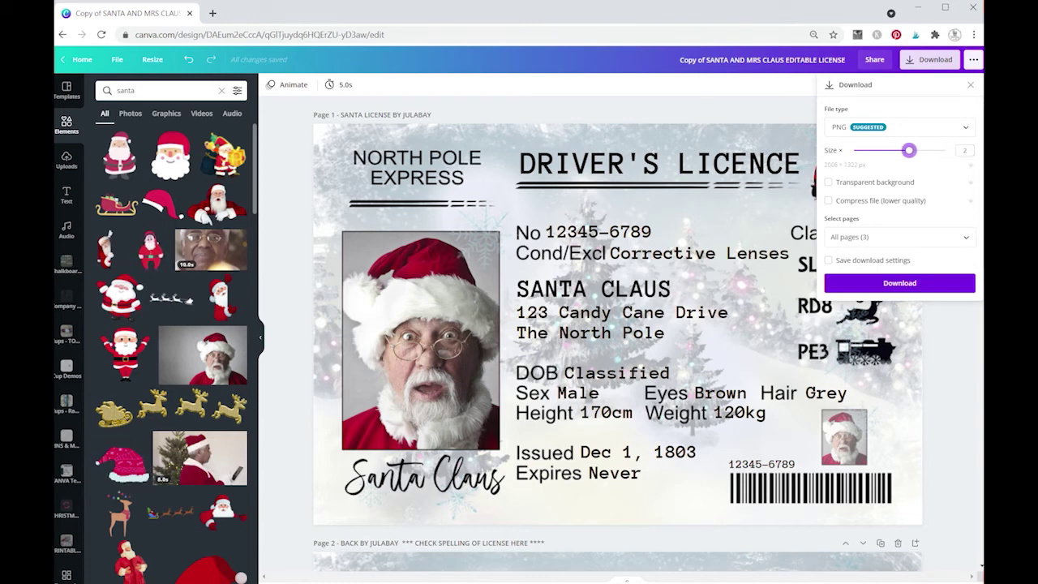
{"action": "left_click", "coordinate": [900, 284]}
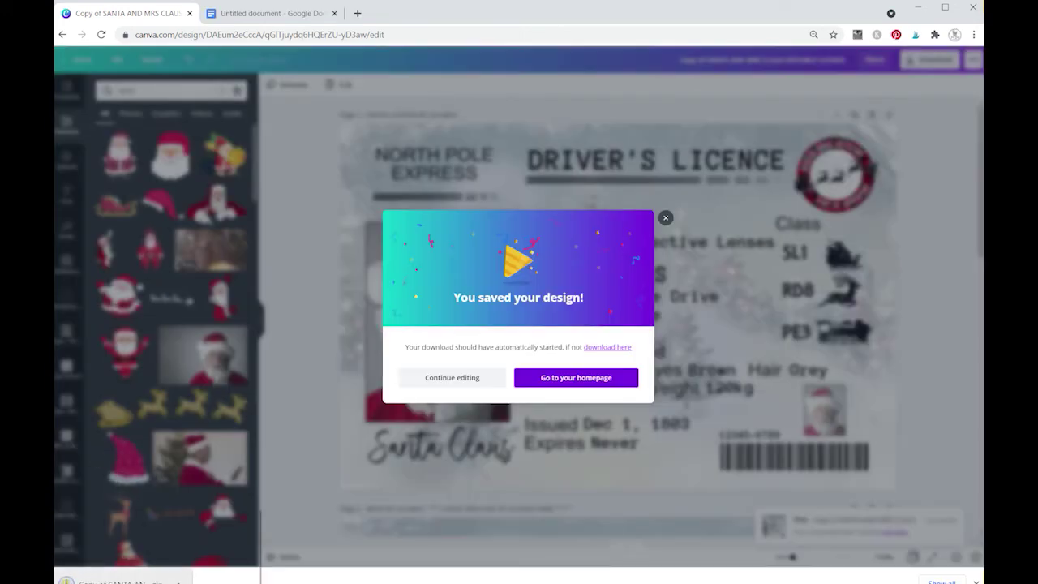
- Extract the downloaded design zip in the Downloads folder and open the SANTA LICENSE BY JULABAY image from the extracted folder
{"action": "right_click", "coordinate": [123, 578]}
{"action": "left_click", "coordinate": [168, 553]}
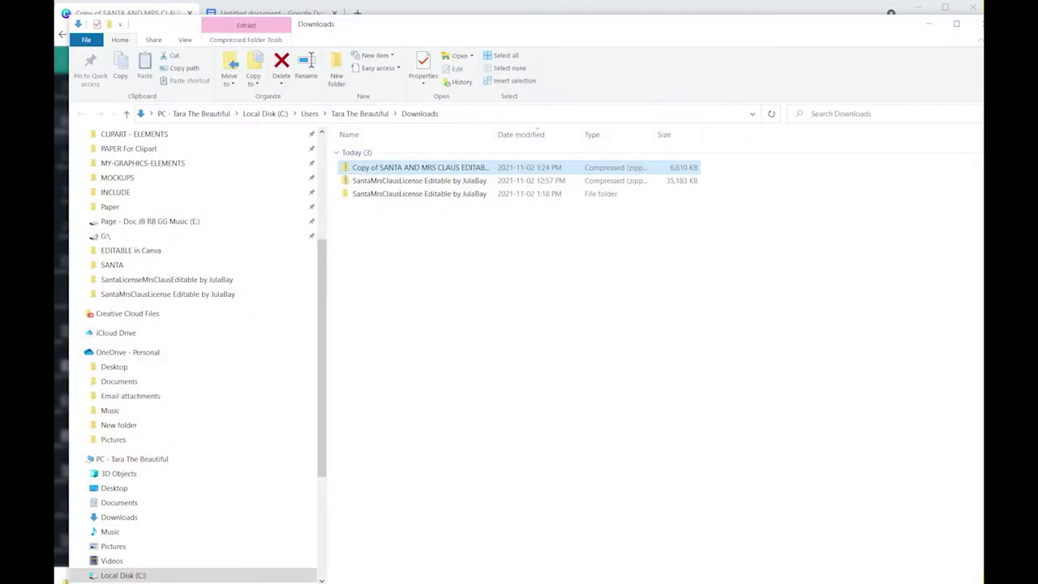
{"action": "right_click", "coordinate": [401, 168]}
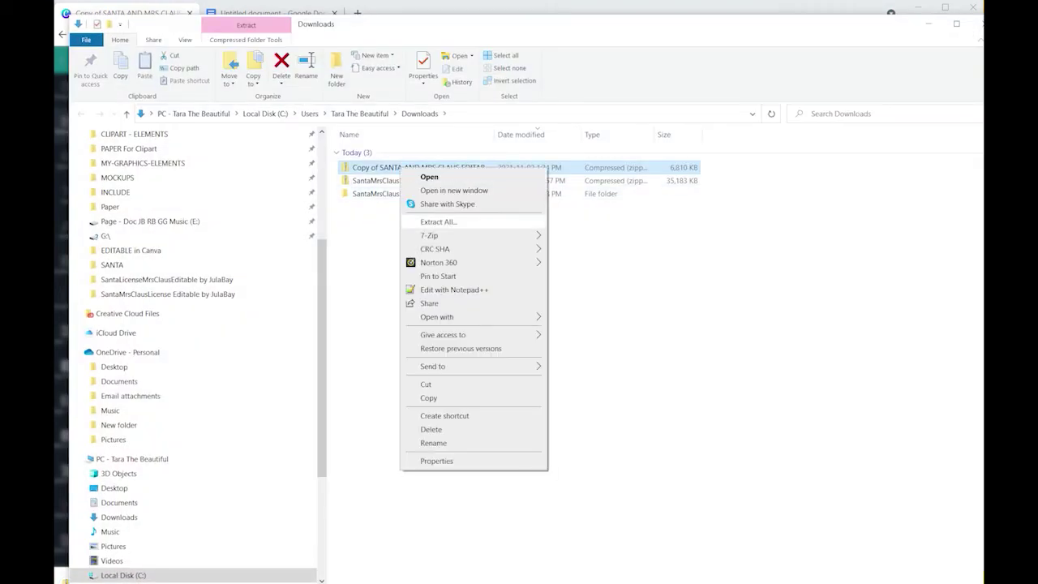
{"action": "left_click", "coordinate": [438, 221]}
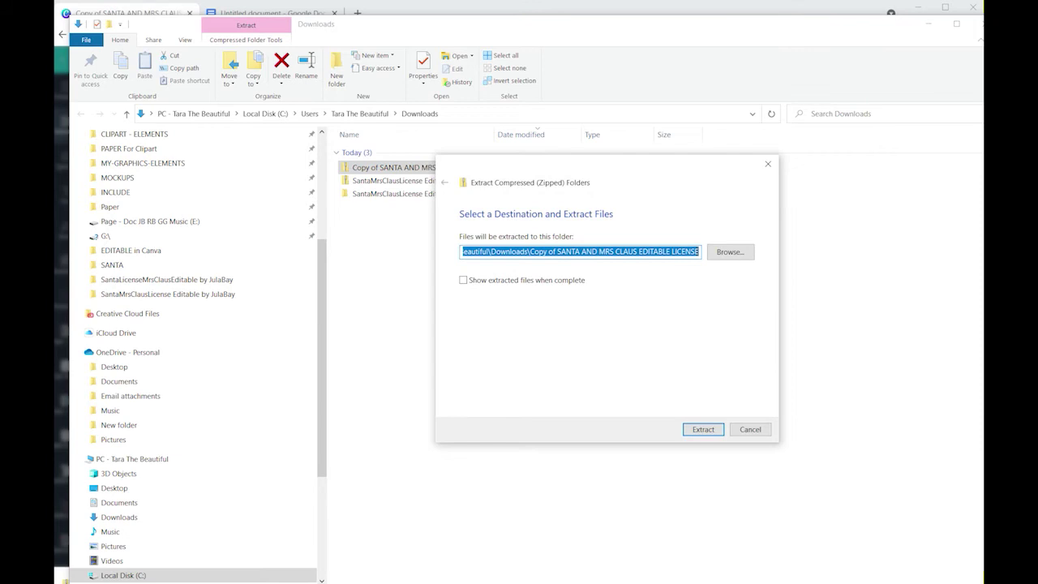
{"action": "key", "text": "Return"}
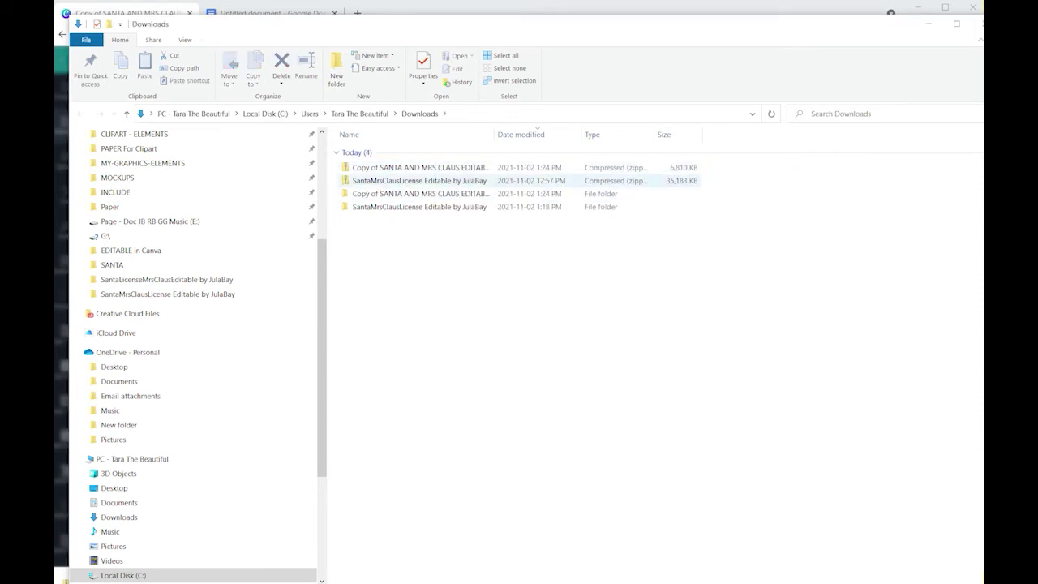
{"action": "double_click", "coordinate": [419, 194]}
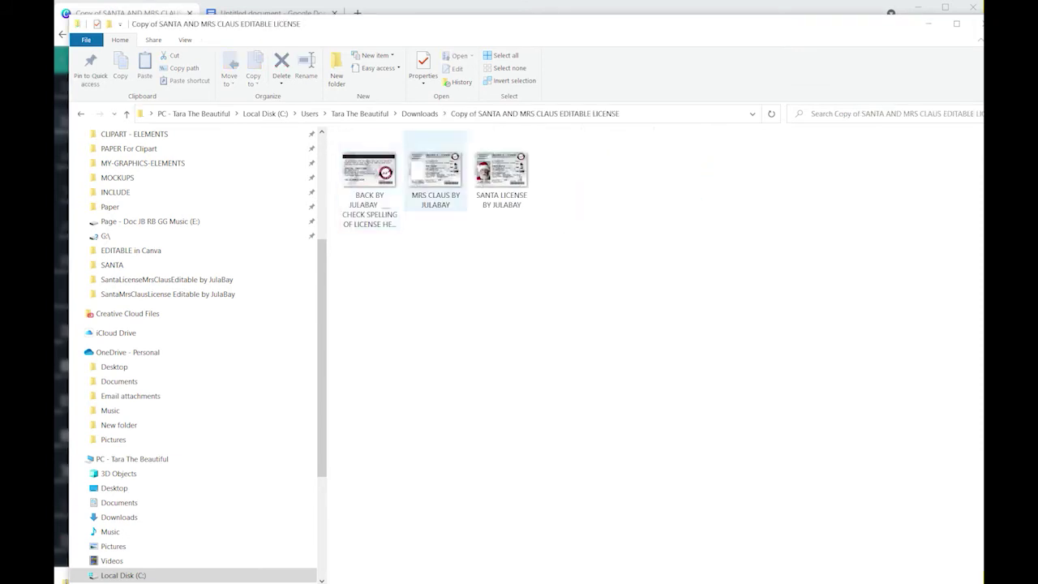
{"action": "double_click", "coordinate": [501, 170]}
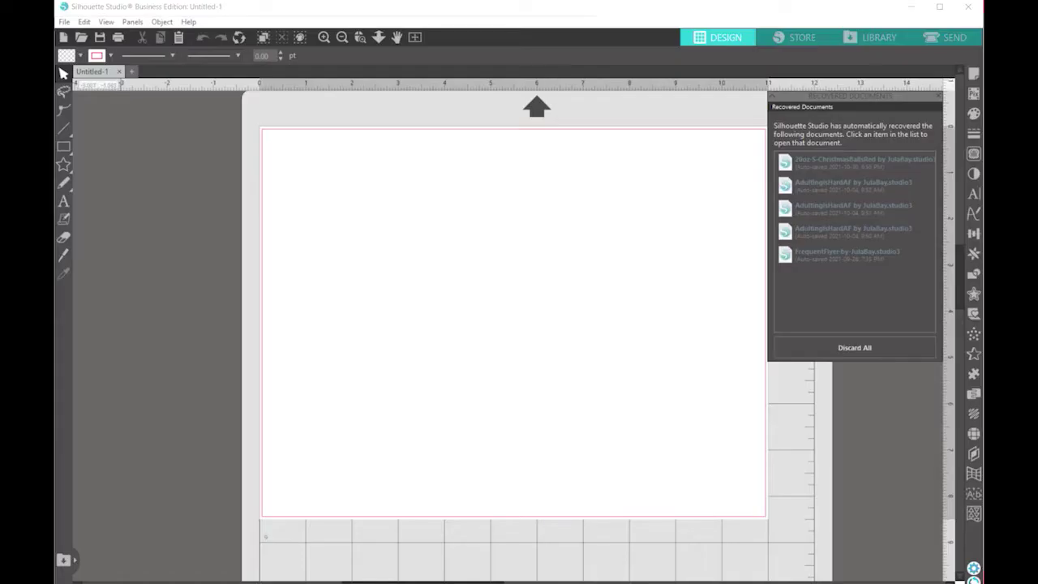
- In Silhouette Studio, open the BACK BY JULABAY and SANTA LICENSE BY JULABAY images from the extracted license folder in Downloads
{"action": "left_click", "coordinate": [81, 37]}
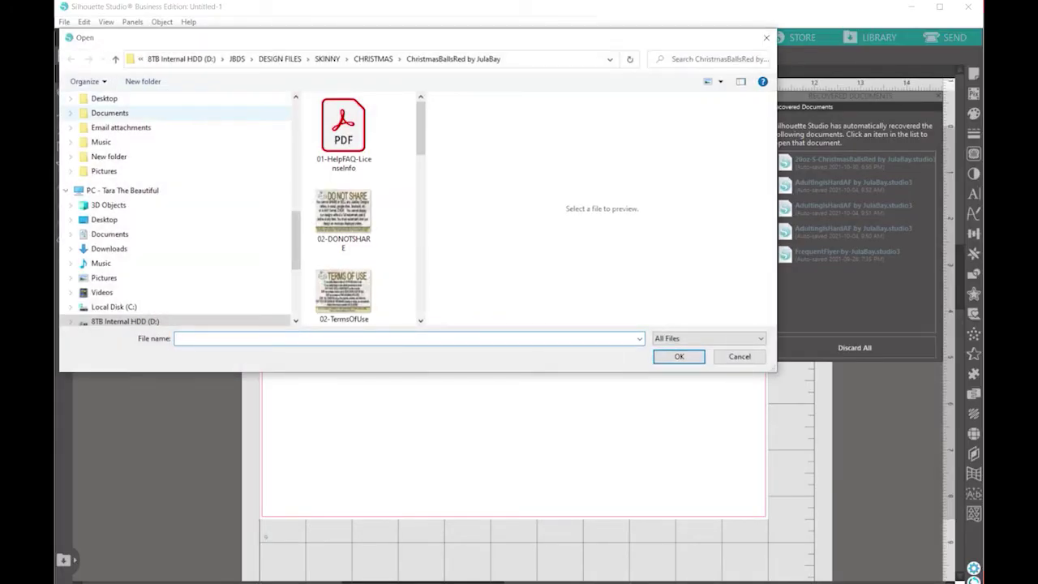
{"action": "scroll", "coordinate": [175, 207], "scroll_direction": "up", "scroll_amount": 8}
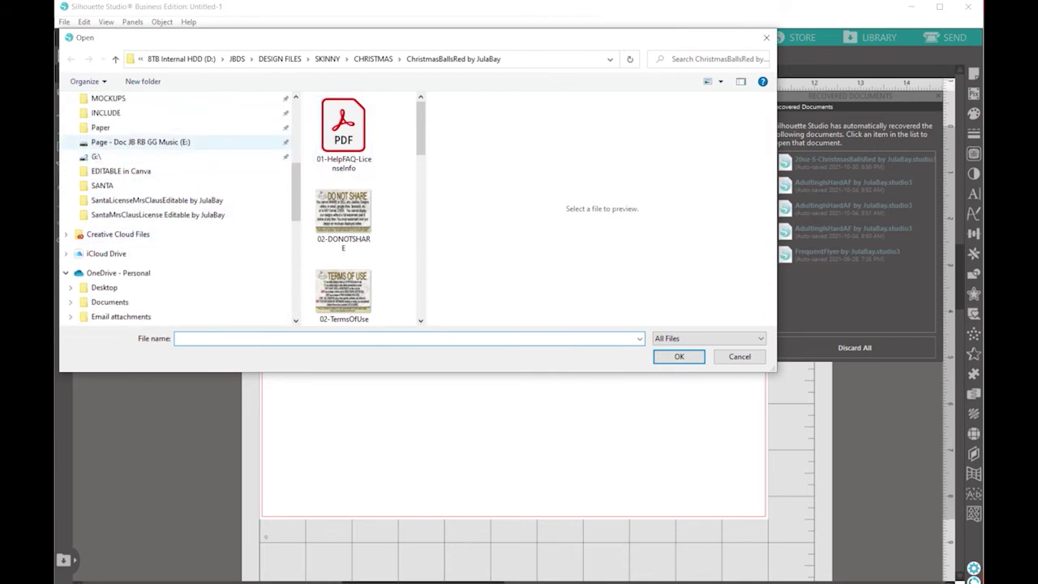
{"action": "scroll", "coordinate": [174, 207], "scroll_direction": "up", "scroll_amount": 2}
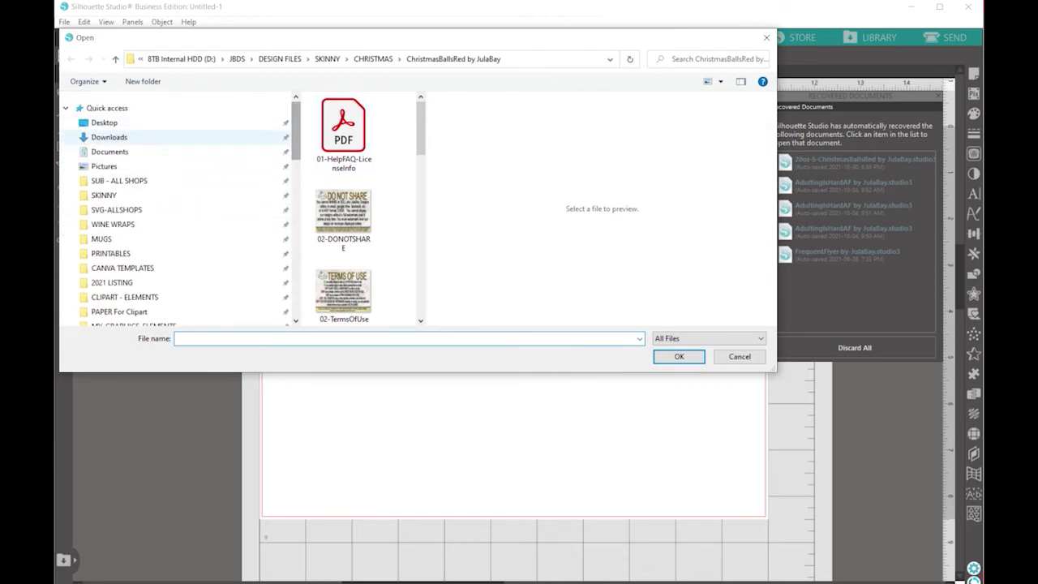
{"action": "left_click", "coordinate": [109, 137]}
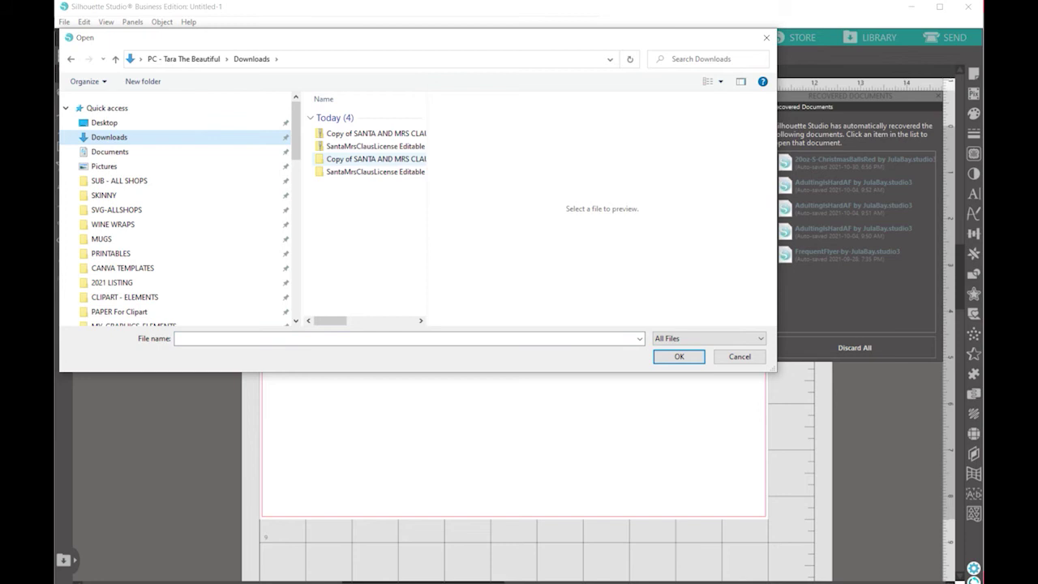
{"action": "left_click", "coordinate": [375, 159]}
{"action": "double_click", "coordinate": [373, 159]}
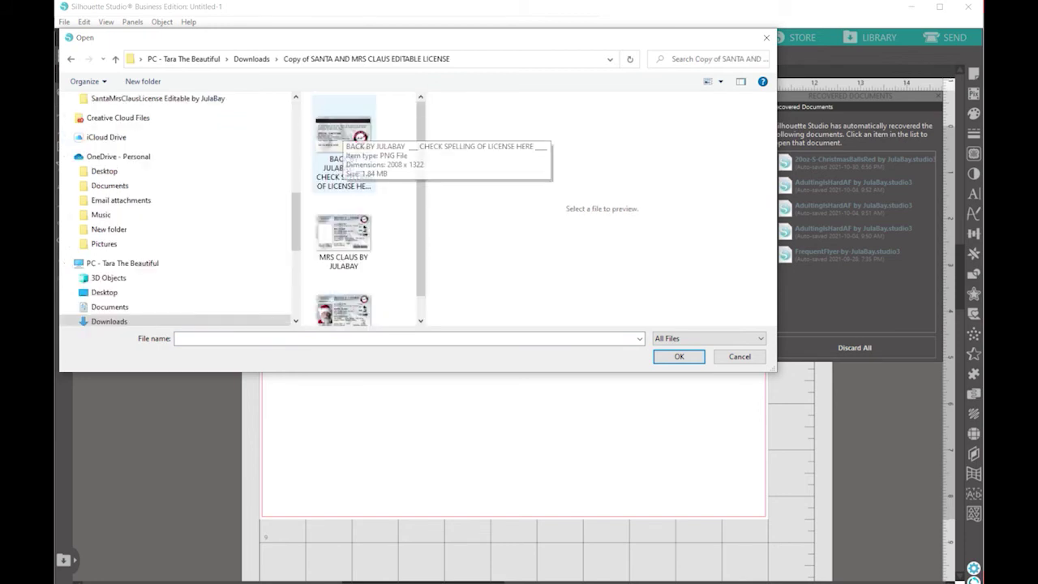
{"action": "left_click", "coordinate": [344, 138]}
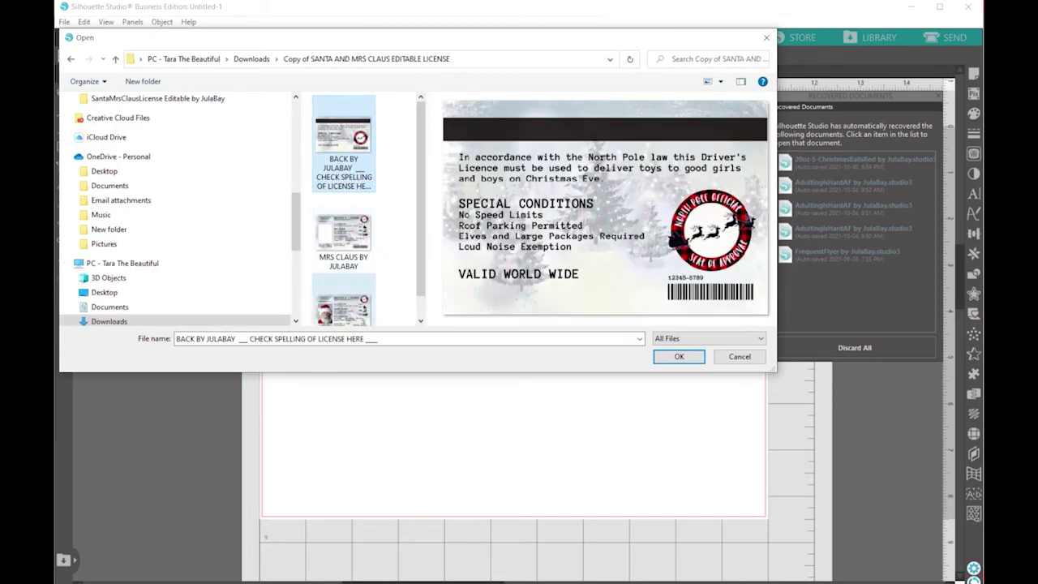
{"action": "left_click", "coordinate": [344, 309], "text": "ctrl"}
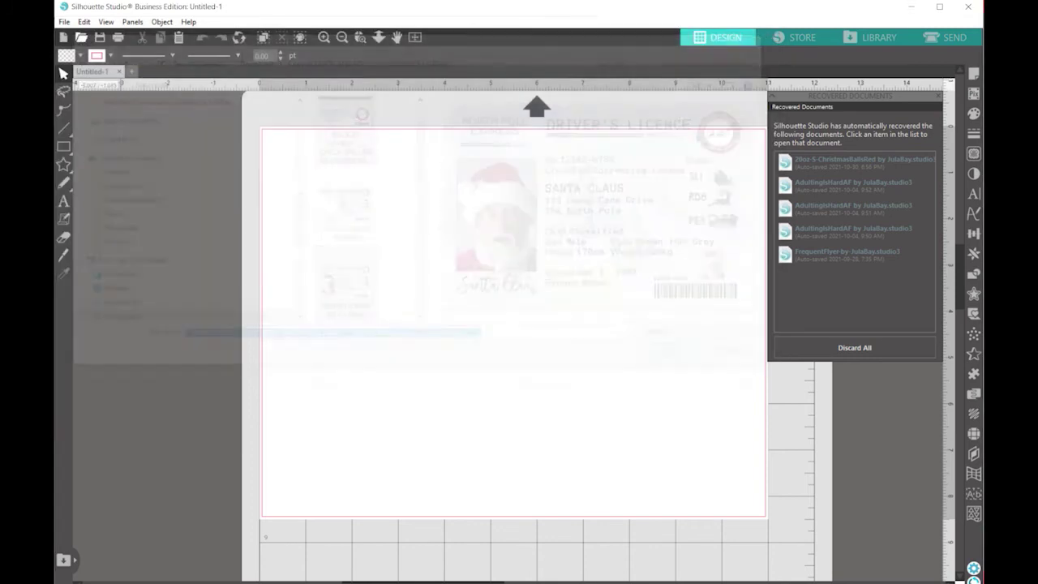
{"action": "left_click", "coordinate": [658, 357]}
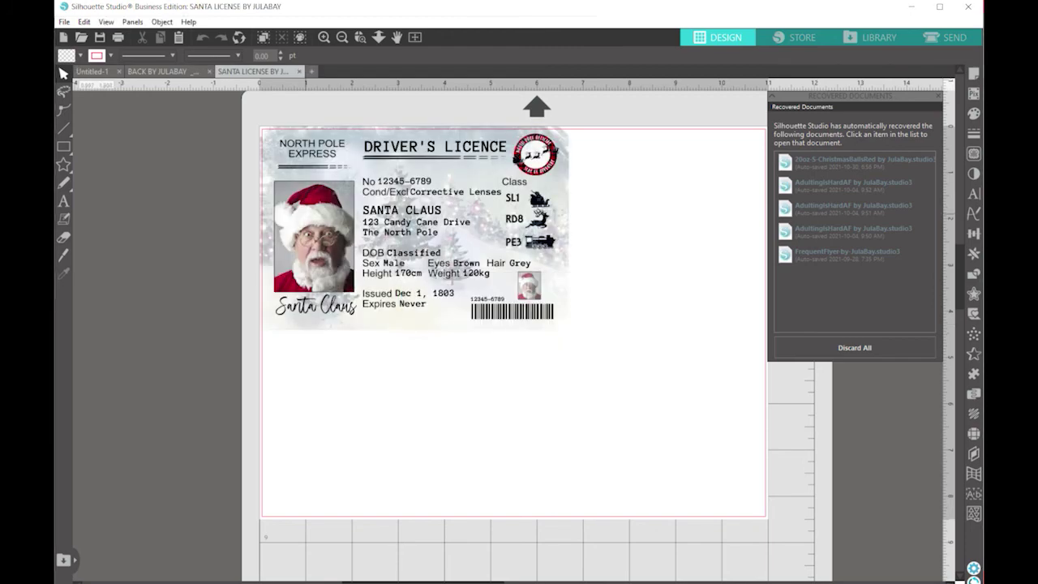
- Cut the license back image out of its own document and paste it into the Santa license document
{"action": "left_click", "coordinate": [169, 71]}
{"action": "left_click", "coordinate": [255, 71]}
{"action": "key", "text": "ctrl+shift+Tab"}
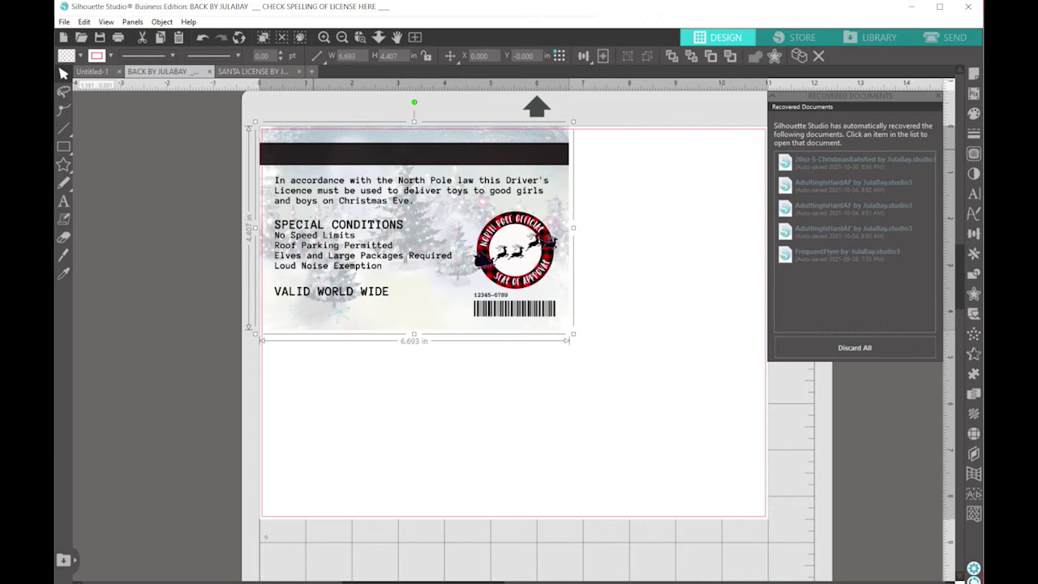
{"action": "key", "text": "ctrl+x"}
{"action": "left_click", "coordinate": [253, 71]}
{"action": "key", "text": "ctrl+v"}
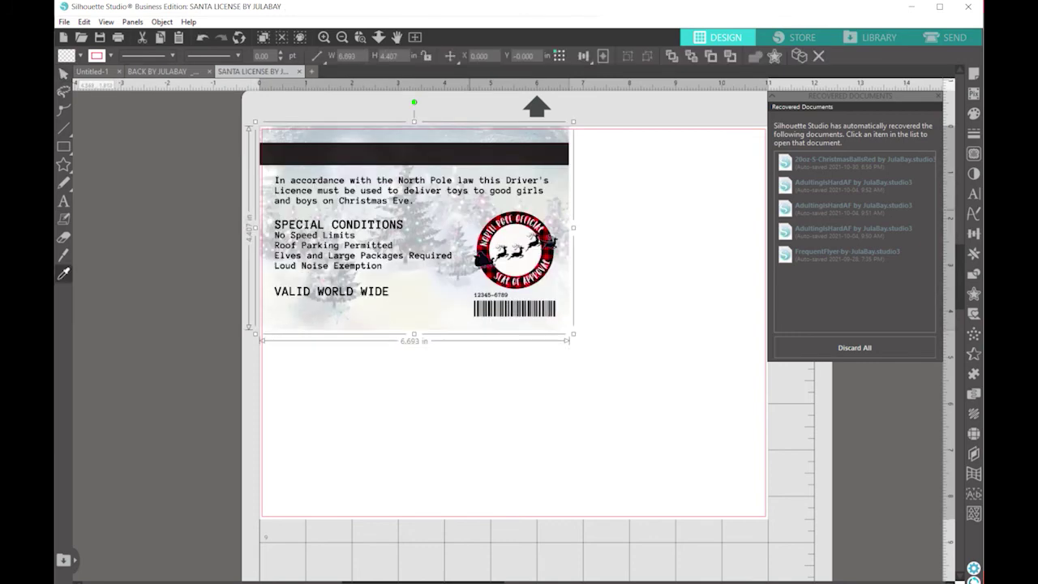
{"action": "left_click", "coordinate": [162, 71]}
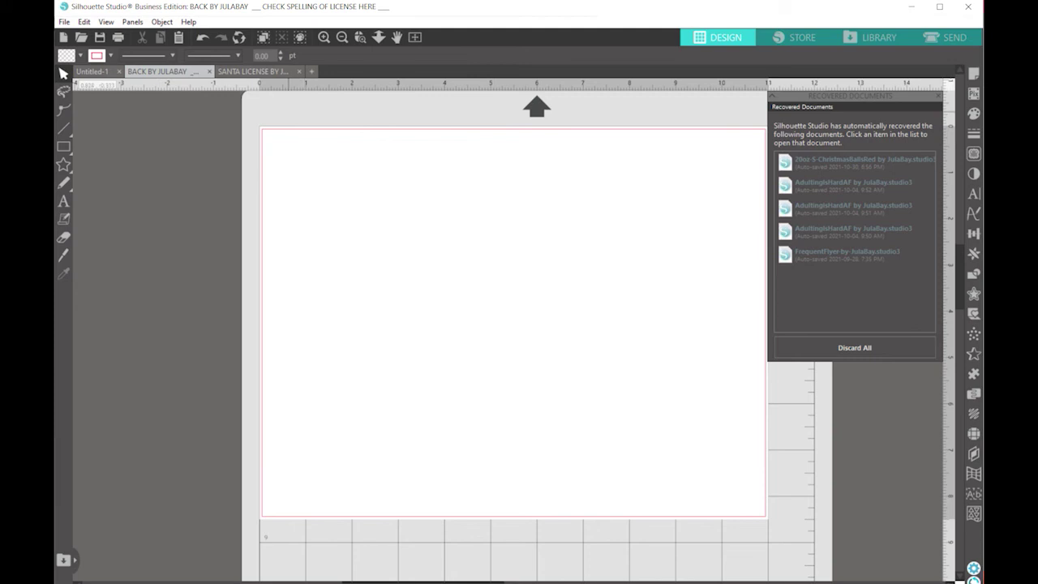
{"action": "key", "text": "ctrl+Tab"}
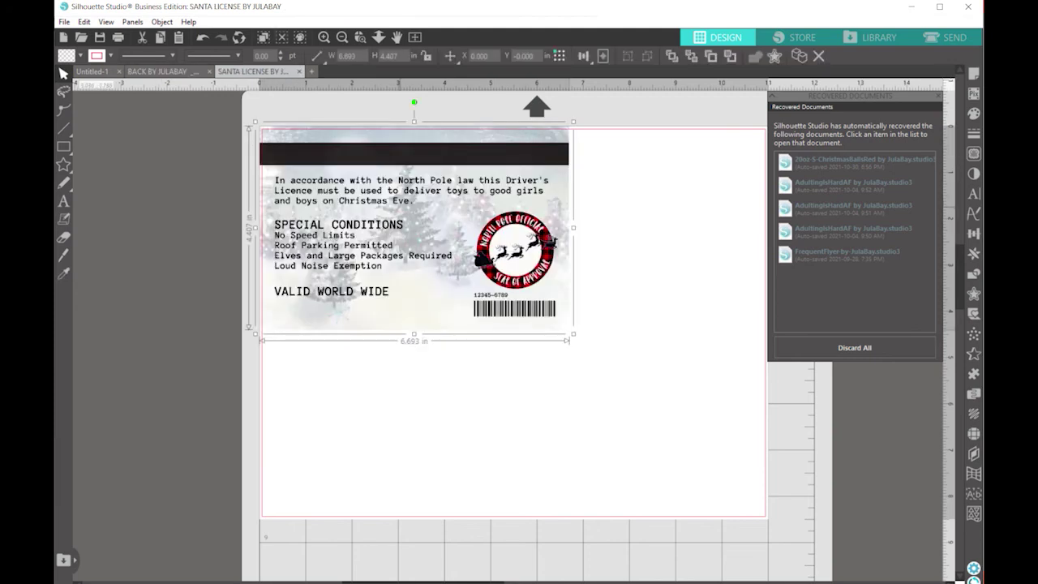
- Move the pasted back image directly below the front of the Santa license and line up their side edges
{"action": "left_click_drag", "start_coordinate": [389, 214], "coordinate": [389, 436]}
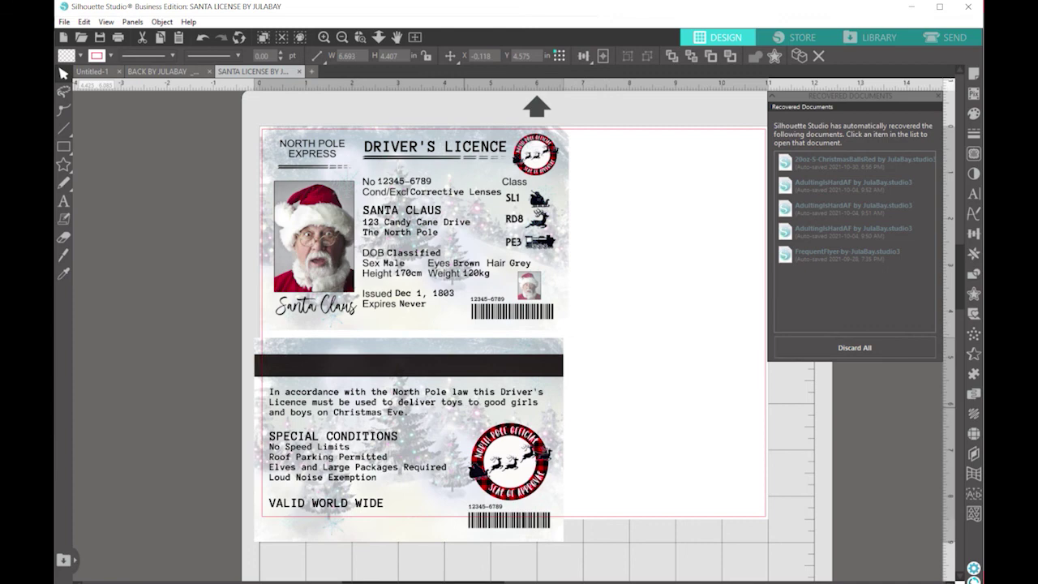
{"action": "mouse_move", "coordinate": [464, 407]}
{"action": "left_mouse_down"}
{"action": "mouse_move", "coordinate": [483, 405]}
{"action": "mouse_move", "coordinate": [470, 405]}
{"action": "left_mouse_up"}
{"action": "key", "text": "Escape"}
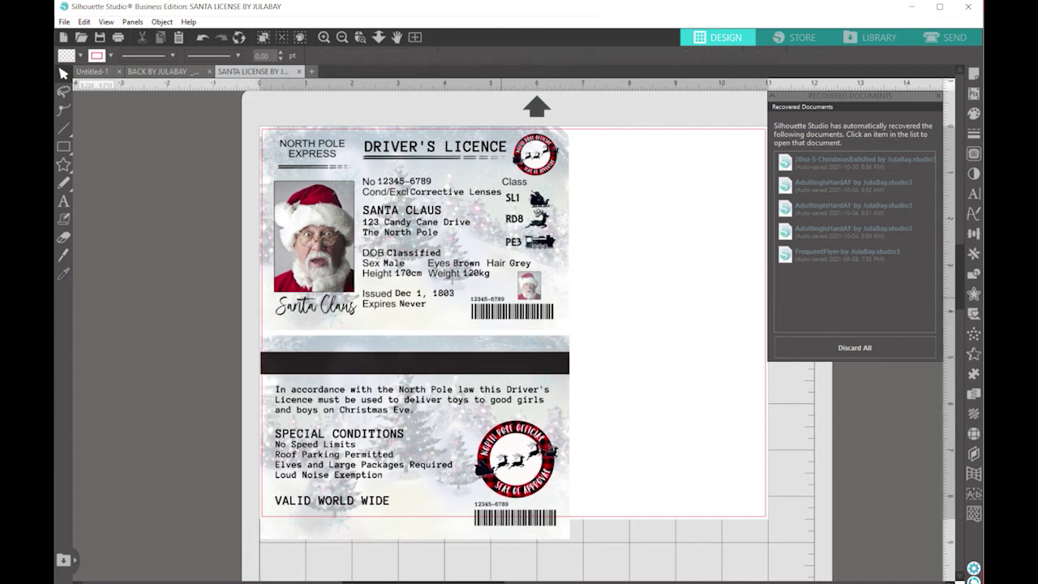
{"action": "key", "text": "ctrl+a"}
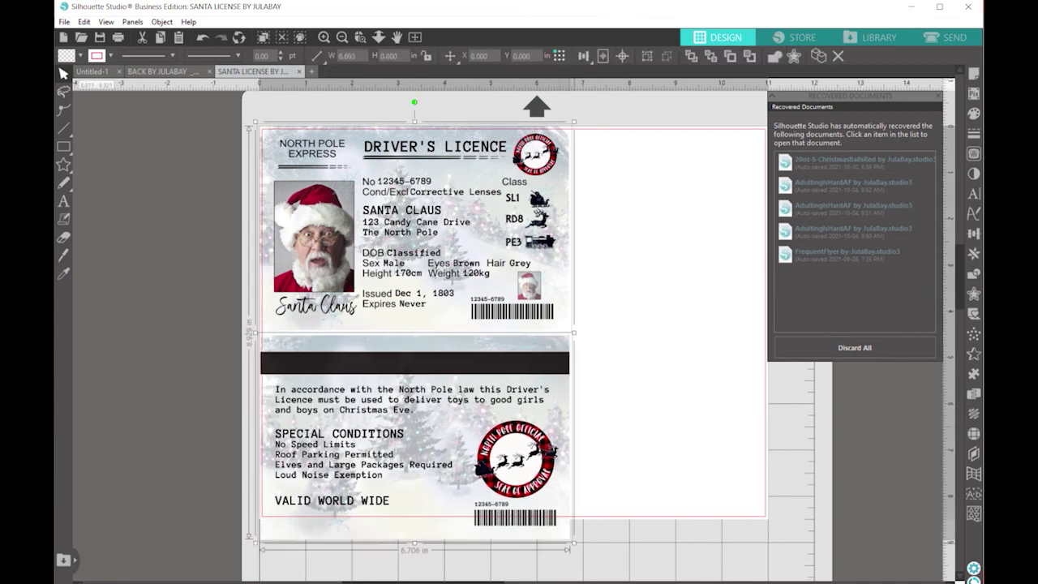
{"action": "left_click_drag", "start_coordinate": [575, 543], "coordinate": [540, 496]}
{"action": "key", "text": "ctrl+z"}
{"action": "left_click", "coordinate": [643, 435]}
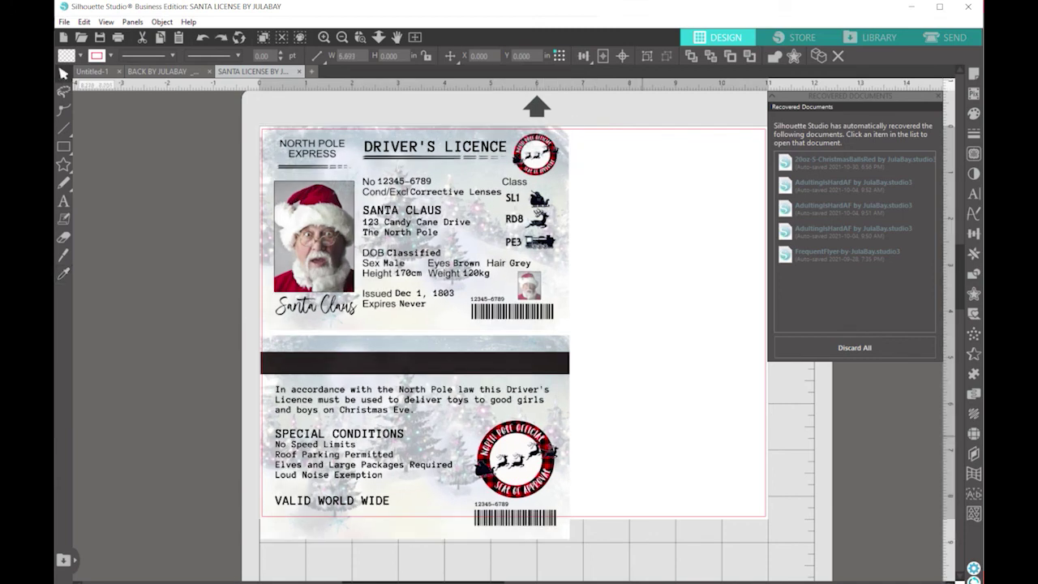
- Lock the aspect ratio and set the front license image's width to 3 in
{"action": "left_click", "coordinate": [475, 220]}
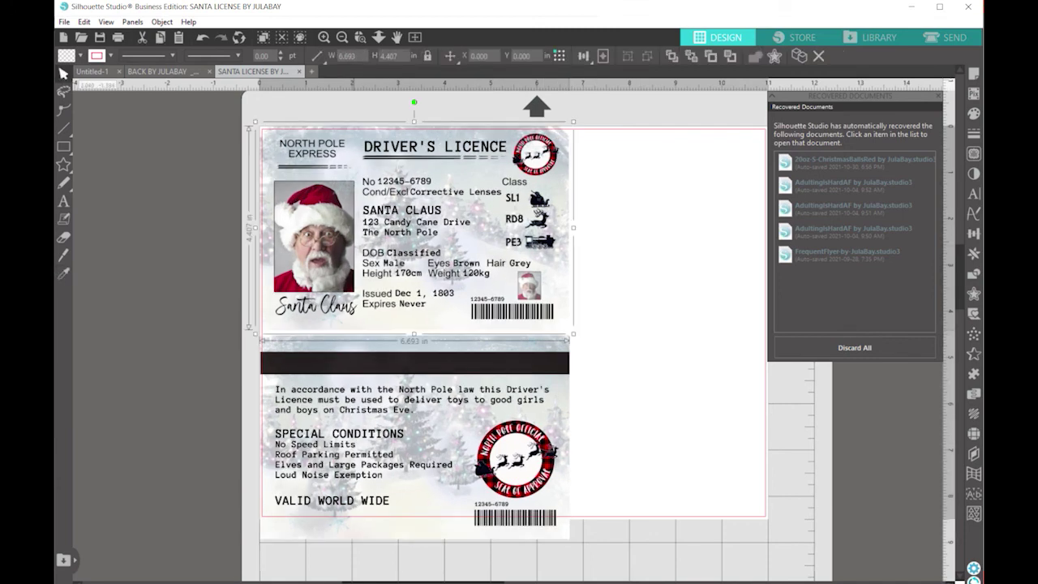
{"action": "double_click", "coordinate": [349, 56]}
{"action": "type", "text": "3"}
{"action": "key", "text": "Return"}
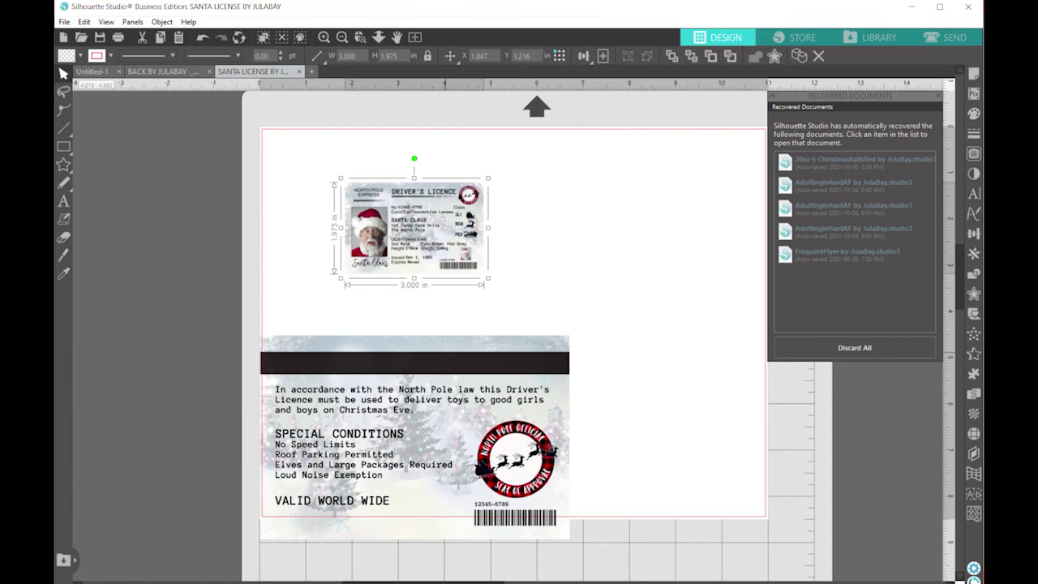
- Set the back license image's width to 3 in and place it immediately to the right of the front, level with it
{"action": "left_click", "coordinate": [406, 438]}
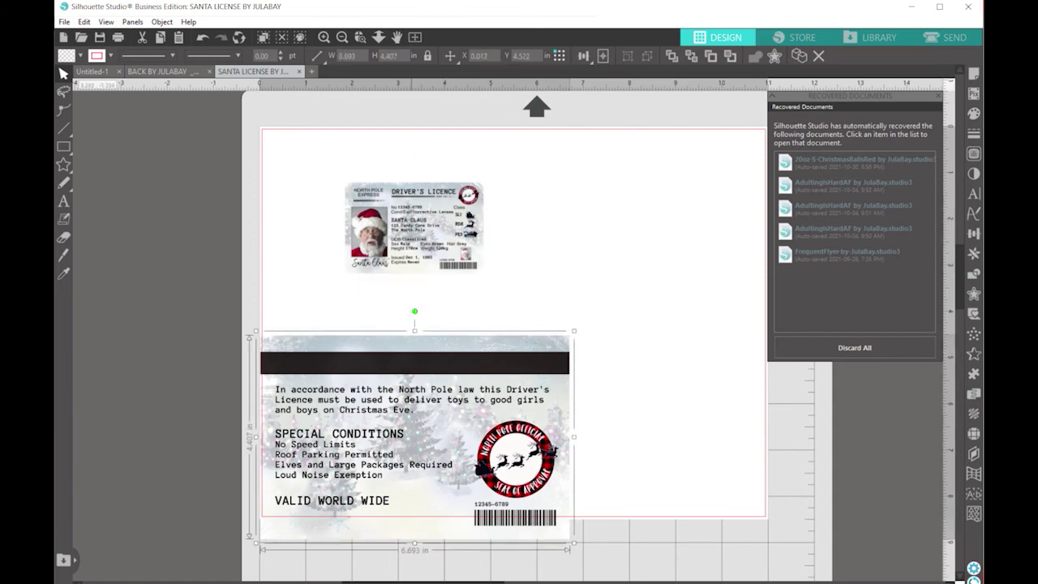
{"action": "double_click", "coordinate": [349, 56]}
{"action": "type", "text": "3"}
{"action": "key", "text": "Return"}
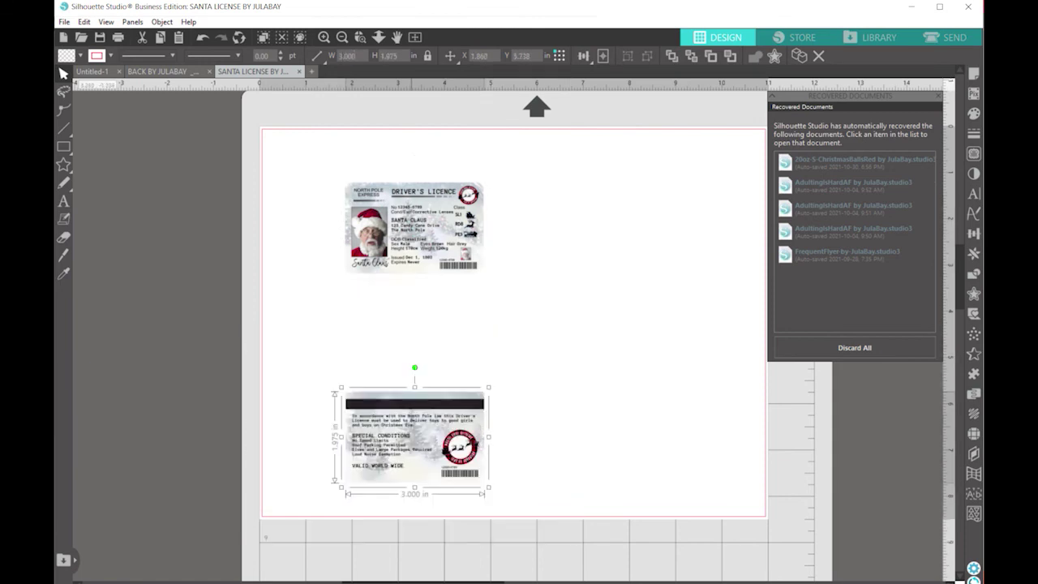
{"action": "left_click_drag", "start_coordinate": [414, 438], "coordinate": [556, 228]}
{"action": "left_click", "coordinate": [530, 174]}
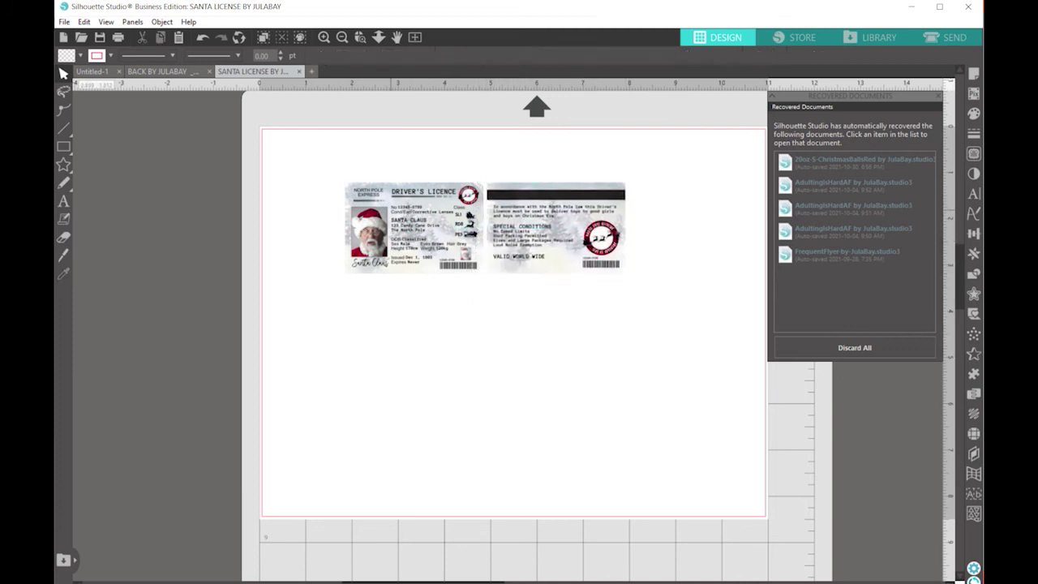